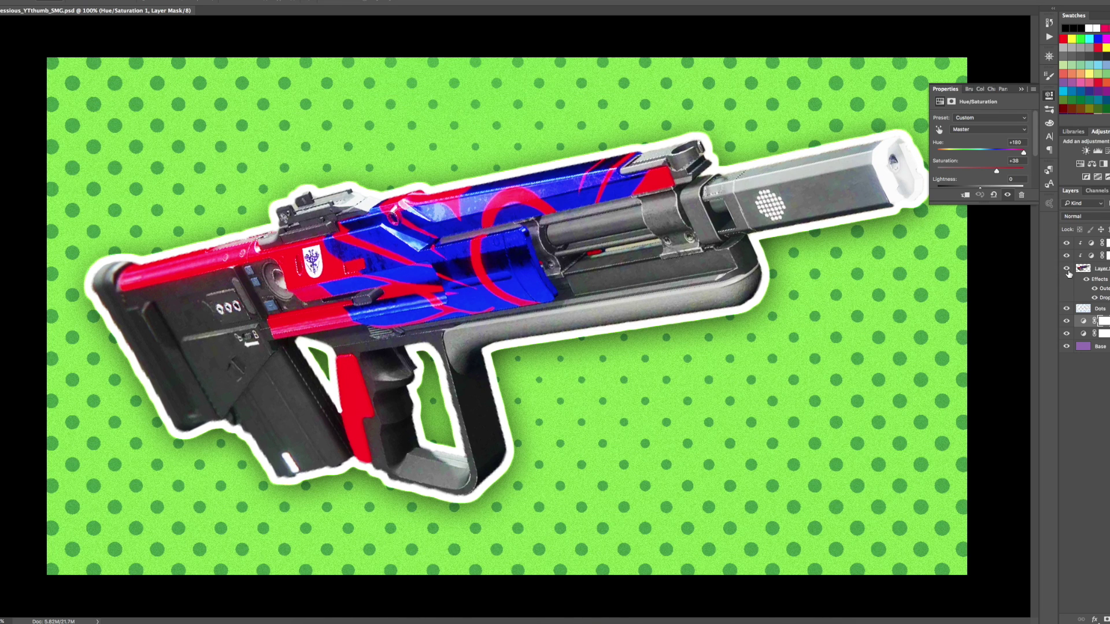
- Hide the dots, adjustment and base layers, and raise the gun's Outer Glow range to 34
{"action": "left_click_drag", "start_coordinate": [1067, 314], "coordinate": [1067, 347]}
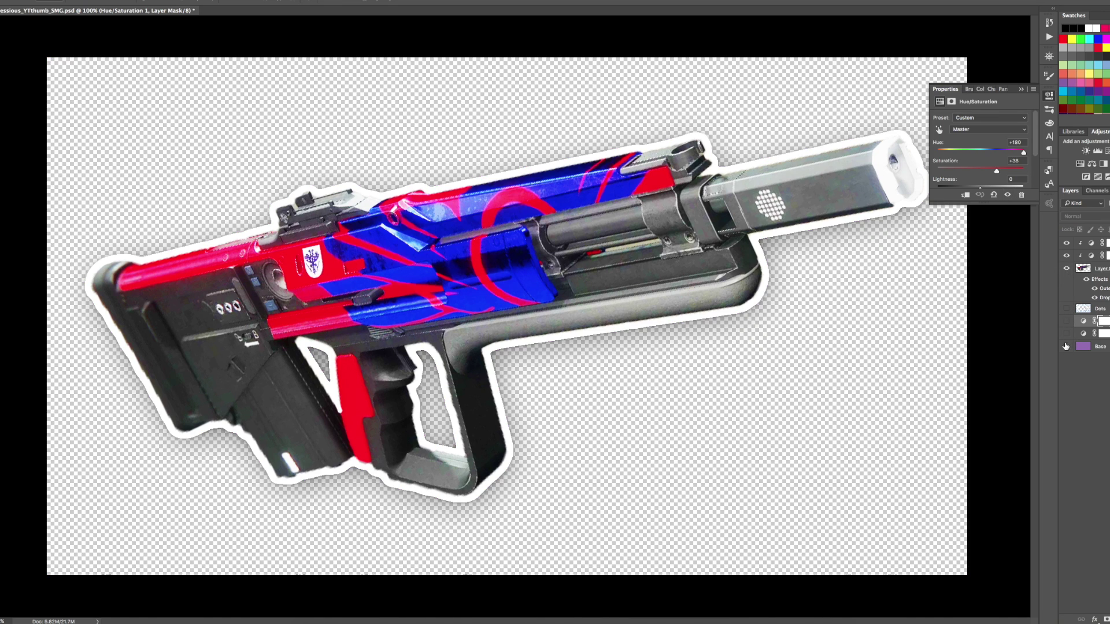
{"action": "double_click", "coordinate": [1084, 269]}
{"action": "left_click", "coordinate": [783, 439]}
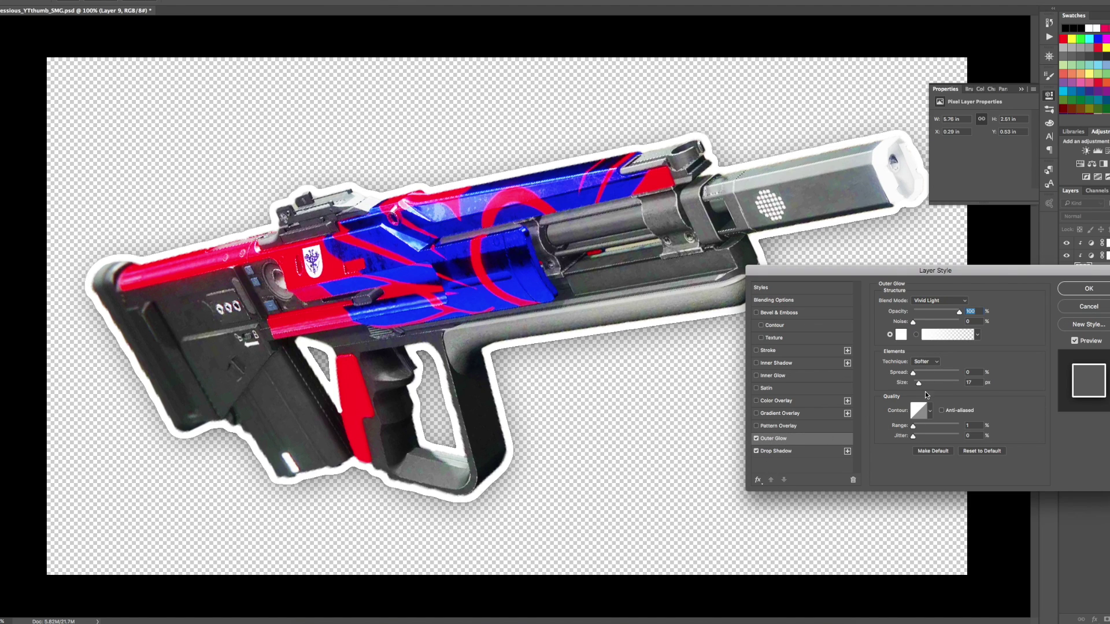
{"action": "mouse_move", "coordinate": [913, 428]}
{"action": "left_mouse_down"}
{"action": "mouse_move", "coordinate": [960, 428]}
{"action": "mouse_move", "coordinate": [913, 429]}
{"action": "left_mouse_up"}
- Try a black stroke in place of the gun's glow and shadow, then restore the glow and shadow
{"action": "left_click", "coordinate": [757, 438]}
{"action": "left_click", "coordinate": [756, 451]}
{"action": "left_click", "coordinate": [756, 351]}
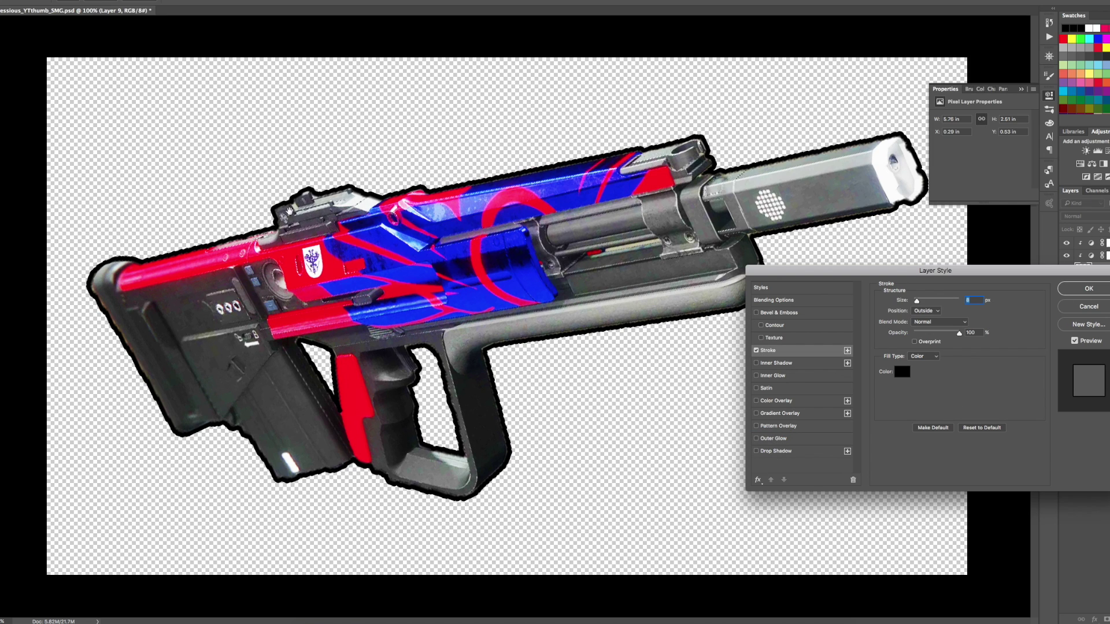
{"action": "left_click", "coordinate": [756, 351]}
{"action": "left_click", "coordinate": [756, 438]}
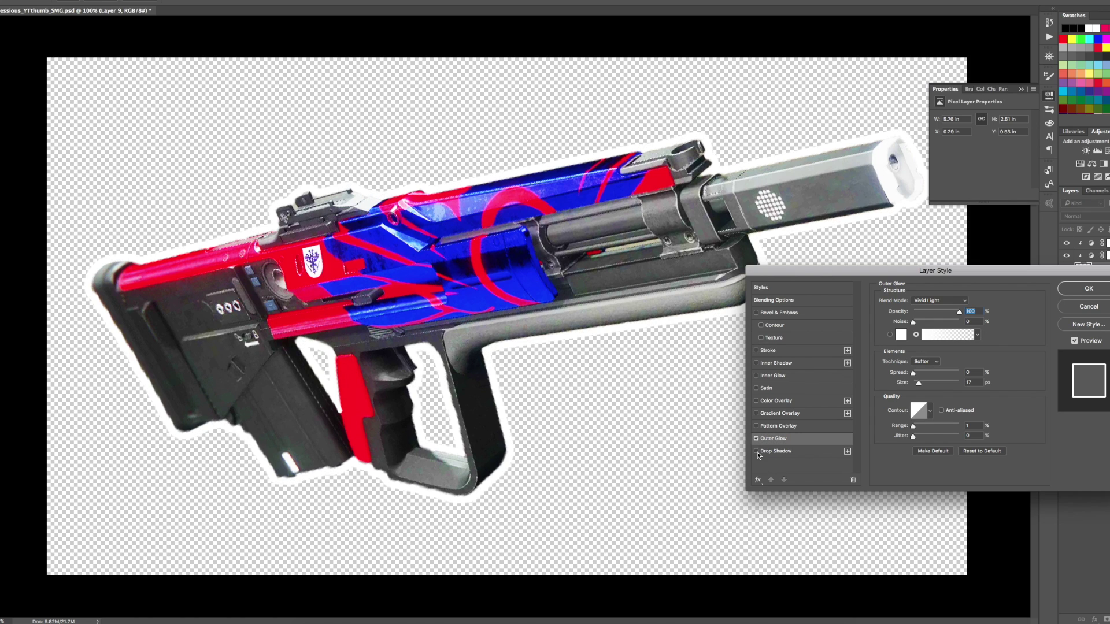
{"action": "left_click", "coordinate": [756, 451]}
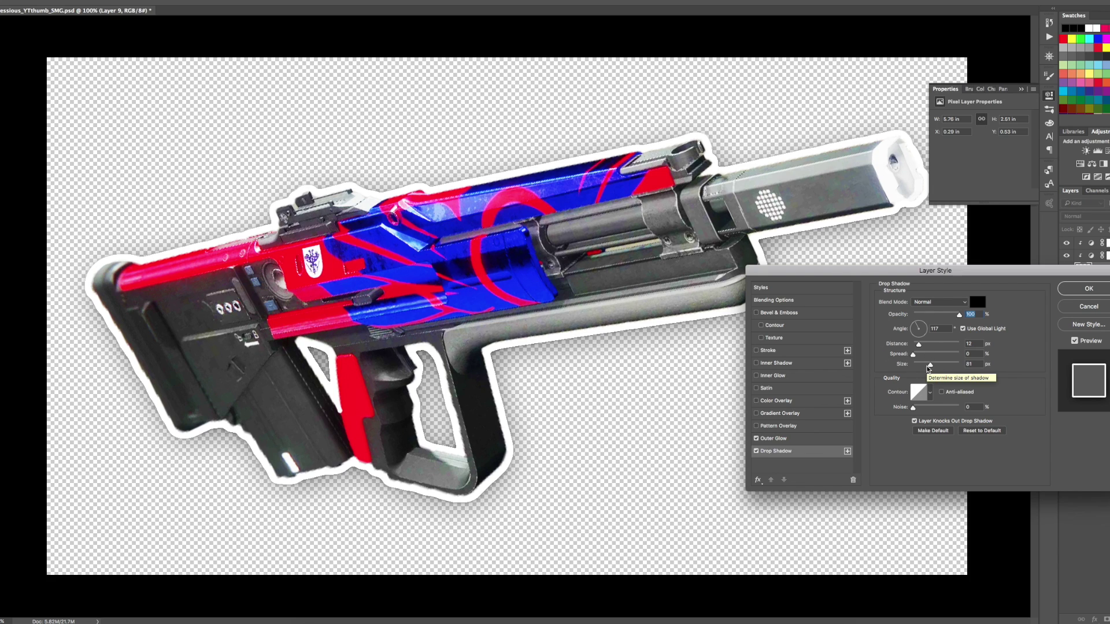
- Discard the style changes and show the Dots, both adjustment layers and Base again
{"action": "left_click", "coordinate": [1081, 310]}
{"action": "left_click", "coordinate": [1067, 308]}
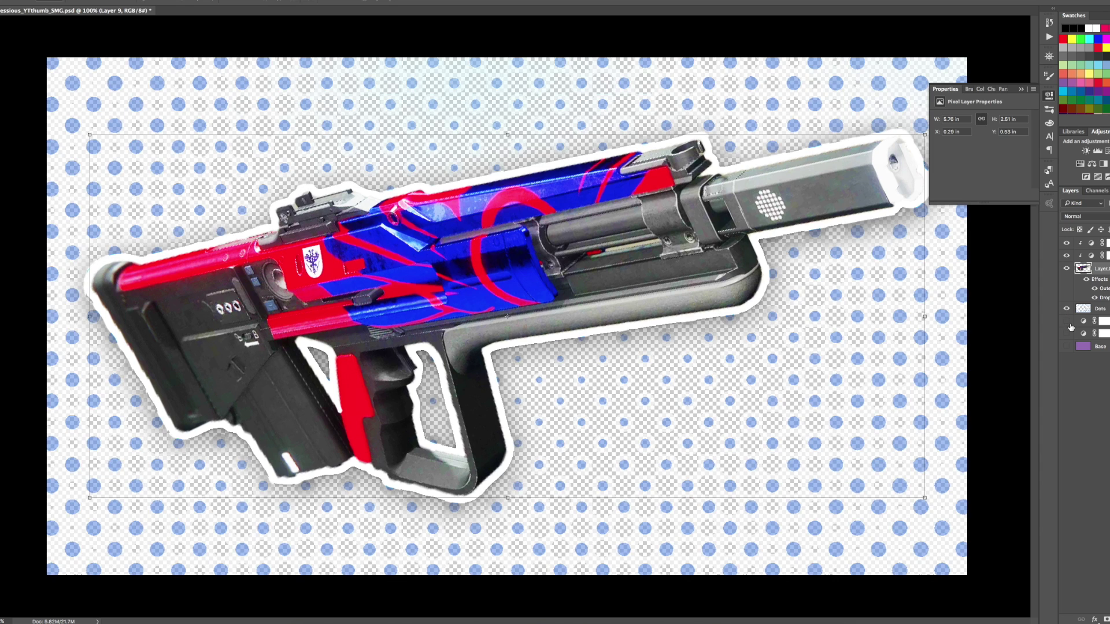
{"action": "left_click", "coordinate": [1068, 321]}
{"action": "left_click", "coordinate": [1068, 334]}
{"action": "left_click", "coordinate": [1083, 321]}
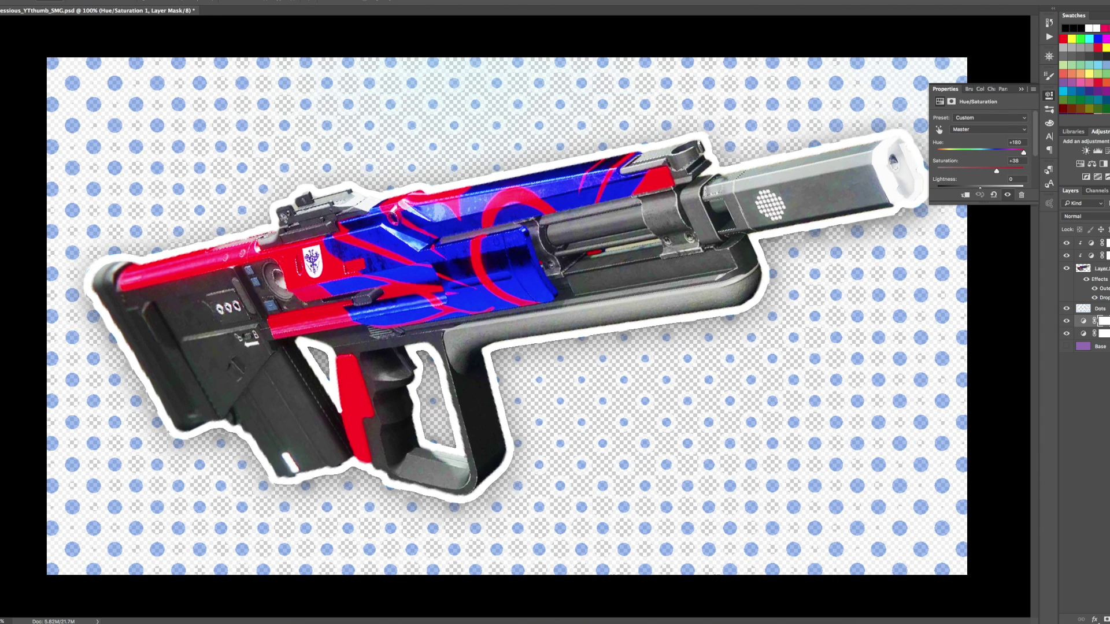
{"action": "left_click", "coordinate": [1084, 334]}
{"action": "left_click", "coordinate": [1067, 347]}
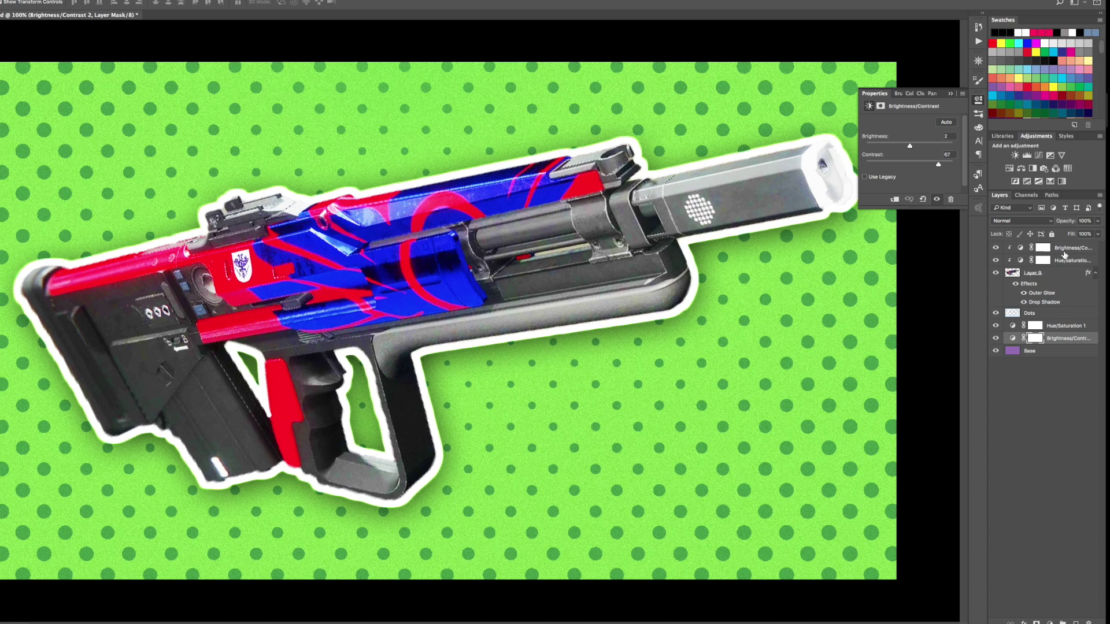
- Delete the Brightness/Contrast and Hue/Saturation layers clipped to the gun
{"action": "left_click", "coordinate": [1080, 259]}
{"action": "left_click", "coordinate": [1080, 247], "text": "shift"}
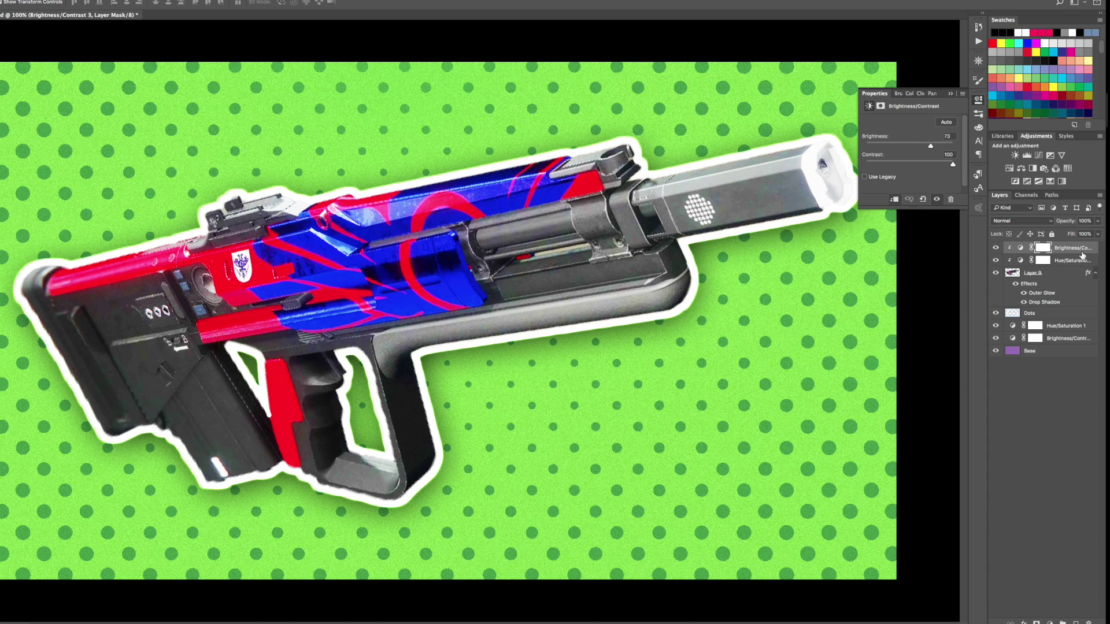
{"action": "key", "text": "Delete"}
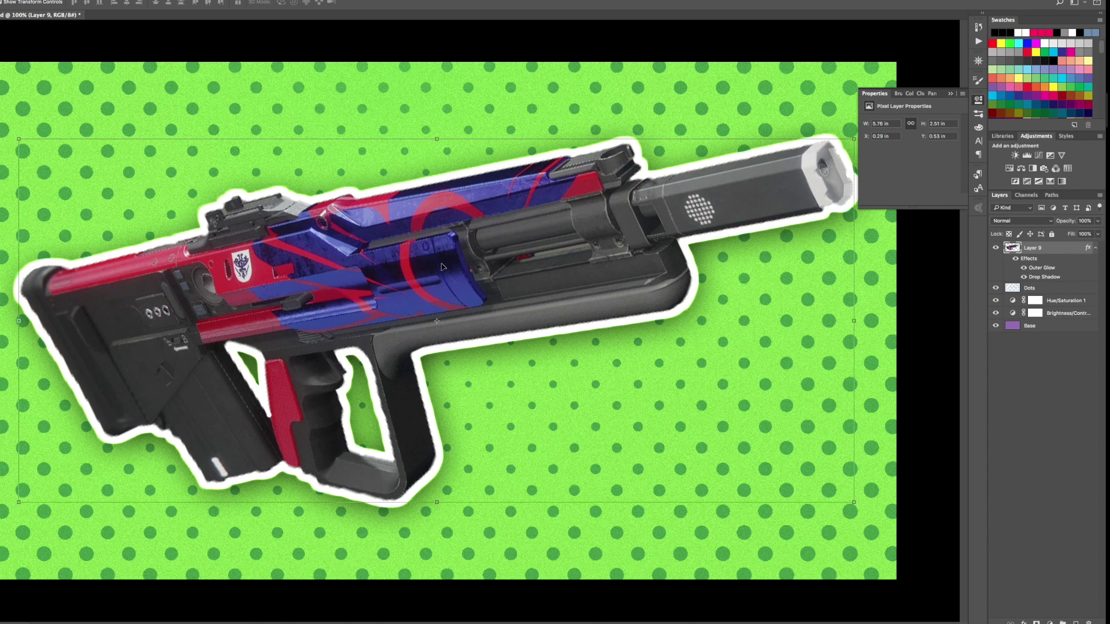
- Add Hue/Saturation and Brightness/Contrast adjustments, each clipped to the gun layer
{"action": "left_click", "coordinate": [1050, 623]}
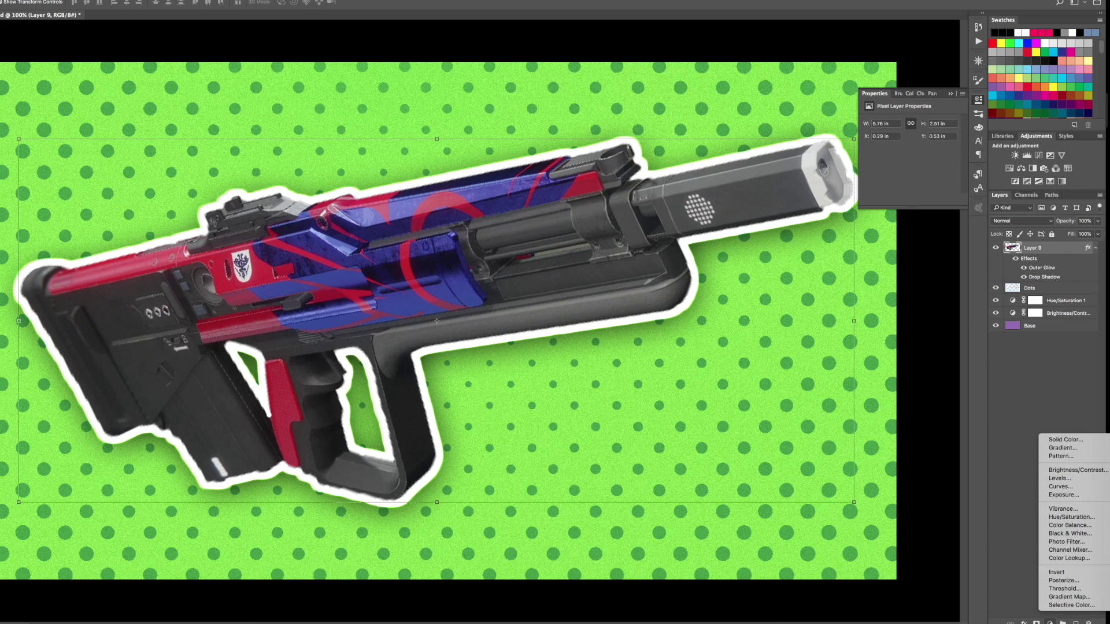
{"action": "left_click", "coordinate": [1071, 517]}
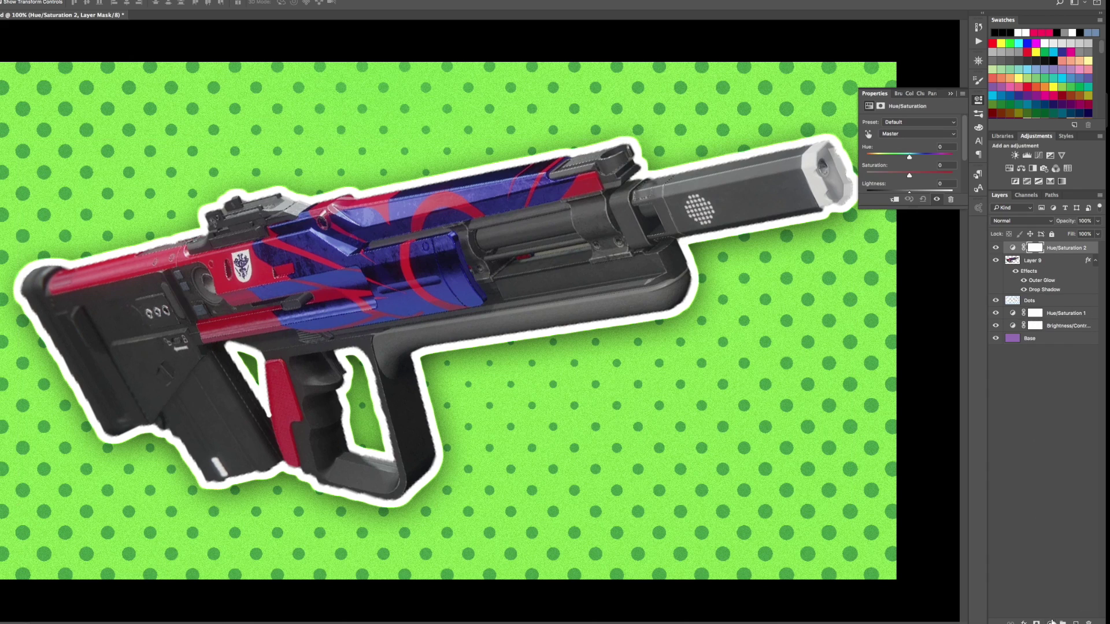
{"action": "left_click", "coordinate": [1052, 620]}
{"action": "left_click", "coordinate": [1072, 472]}
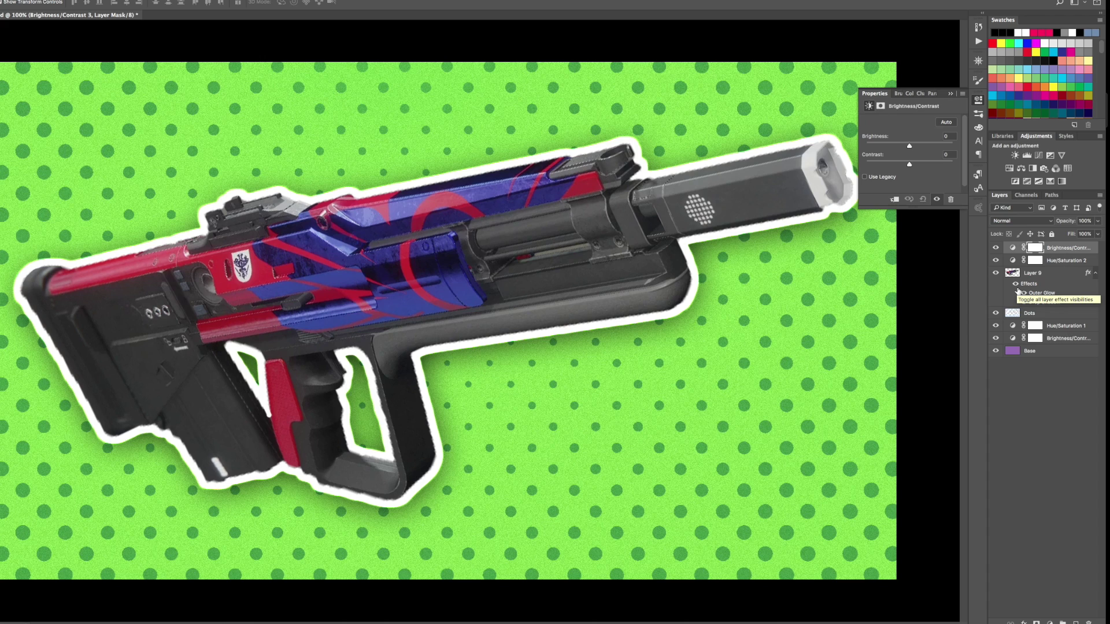
{"action": "left_click", "coordinate": [1055, 266], "text": "alt"}
{"action": "left_click", "coordinate": [1058, 254], "text": "alt"}
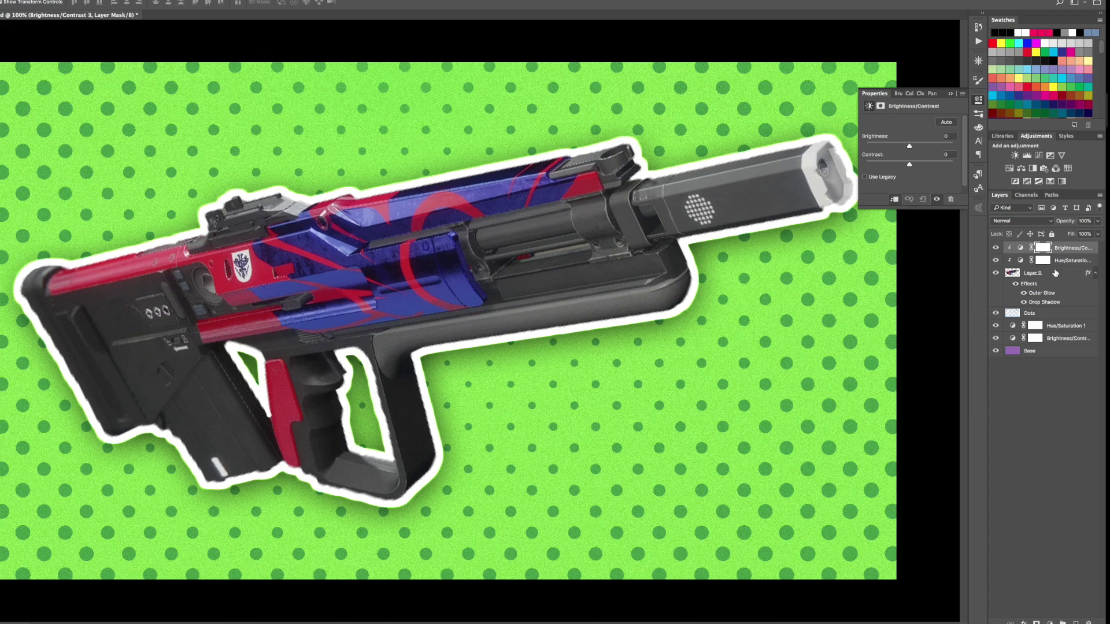
- Raise the gun's contrast, set its brightness to 57 and boost saturation slightly
{"action": "left_click_drag", "start_coordinate": [909, 164], "coordinate": [954, 164]}
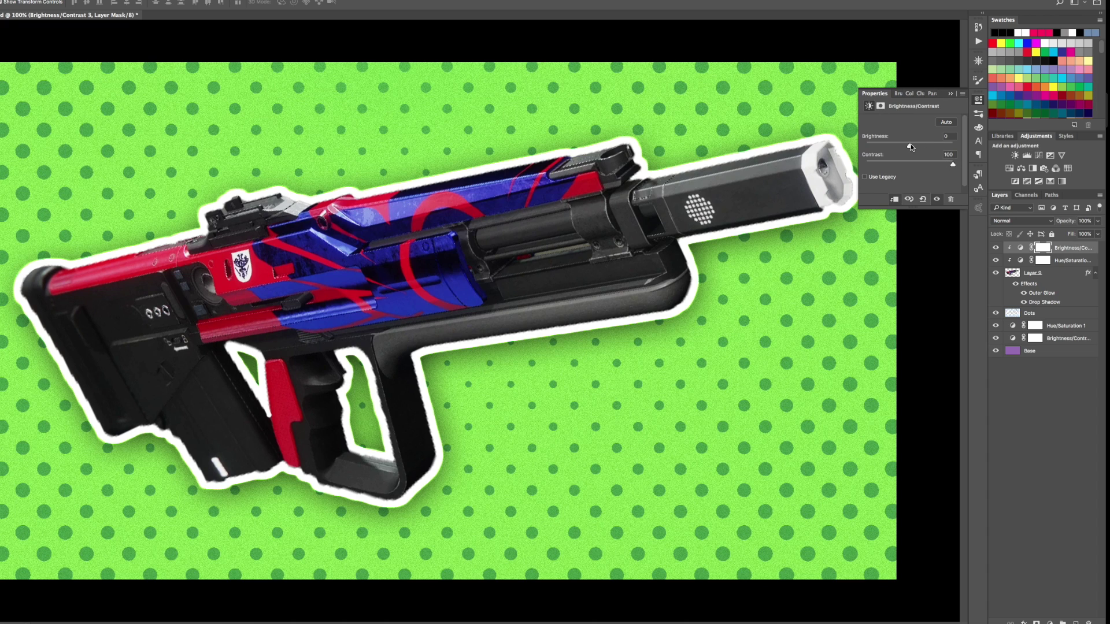
{"action": "left_click_drag", "start_coordinate": [911, 147], "coordinate": [927, 147]}
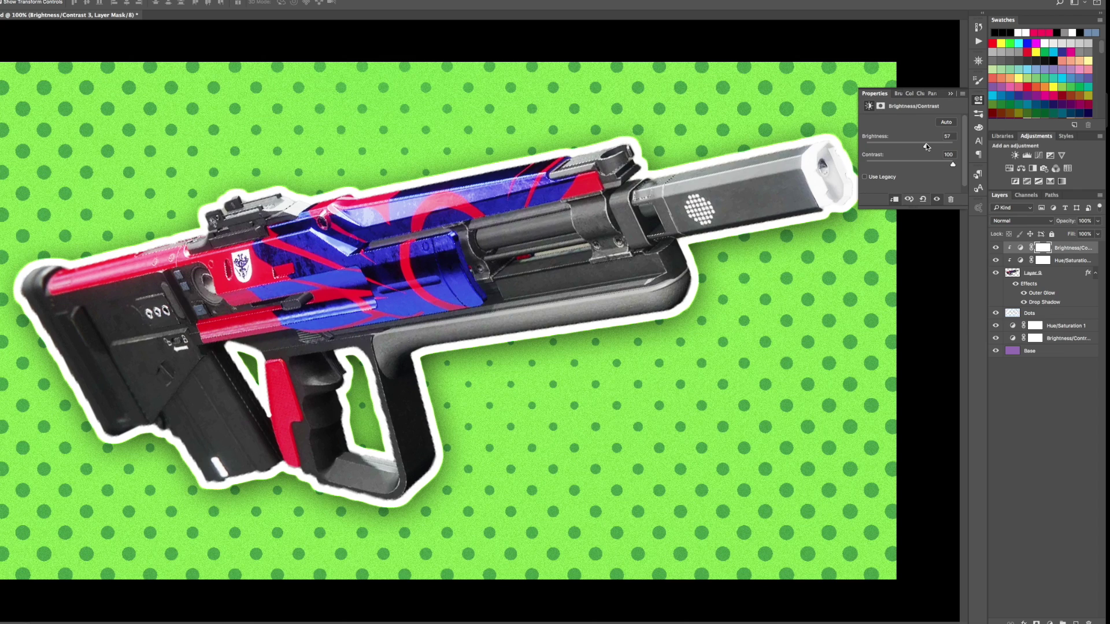
{"action": "left_click", "coordinate": [1071, 262]}
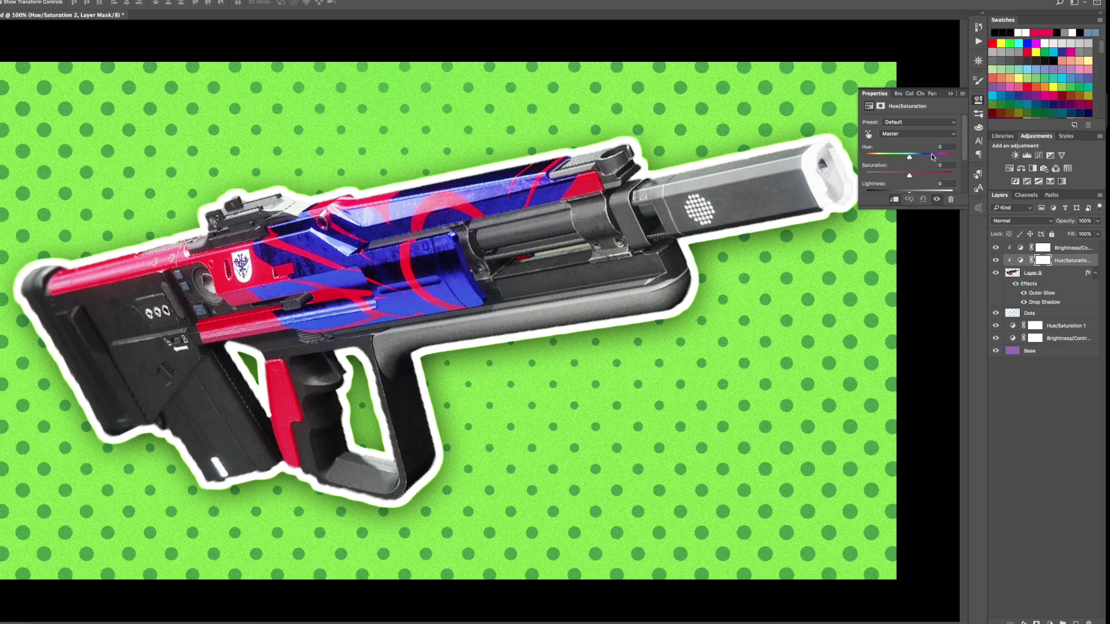
{"action": "left_click_drag", "start_coordinate": [910, 173], "coordinate": [920, 176]}
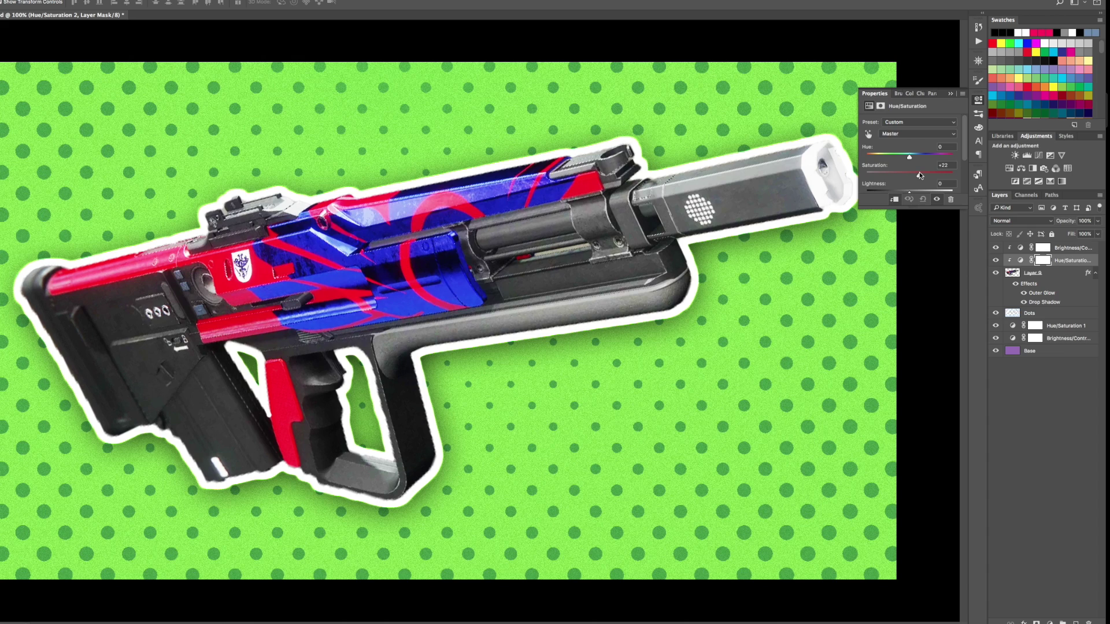
- Hide and re-show the background's Hue/Saturation and Brightness/Contrast adjustments to compare
{"action": "left_click", "coordinate": [1068, 331]}
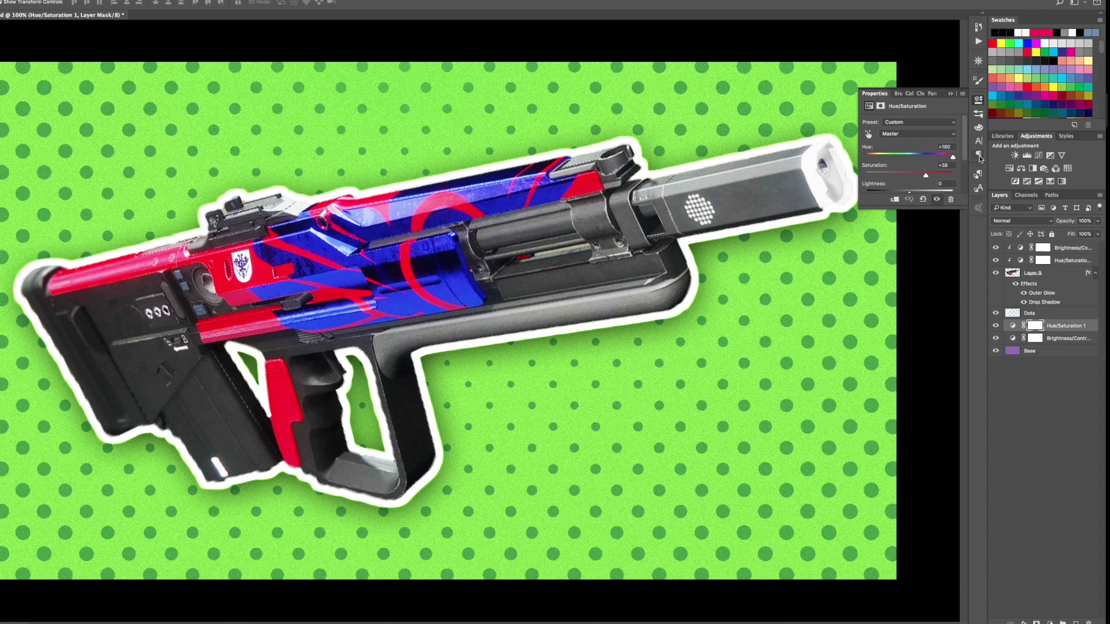
{"action": "left_click", "coordinate": [996, 339]}
{"action": "left_click", "coordinate": [996, 328]}
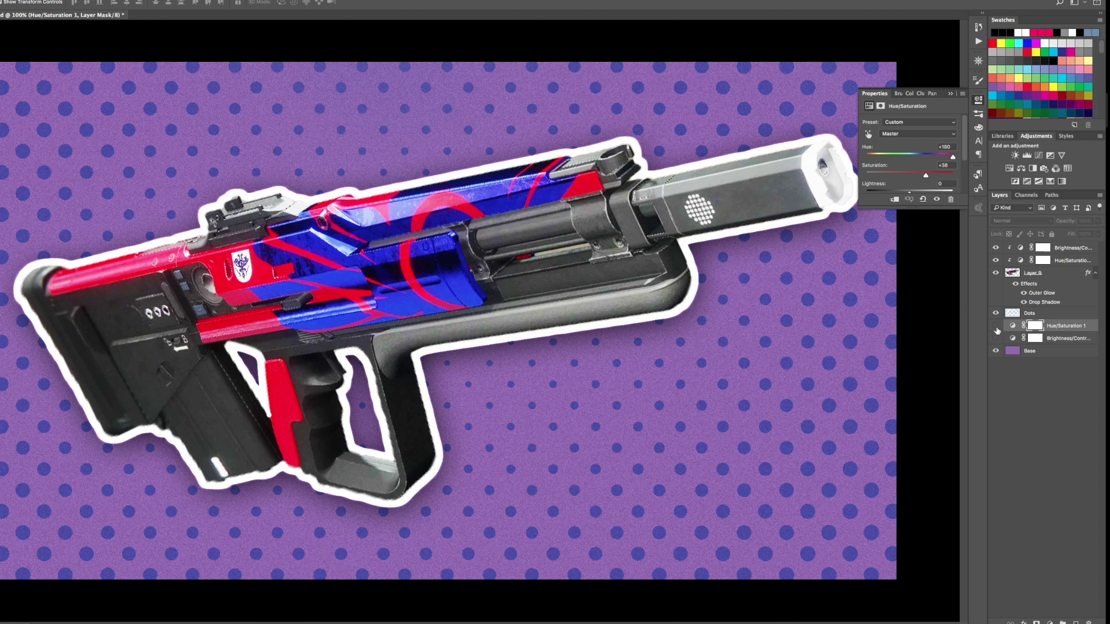
{"action": "left_click", "coordinate": [997, 327]}
{"action": "left_click", "coordinate": [996, 339]}
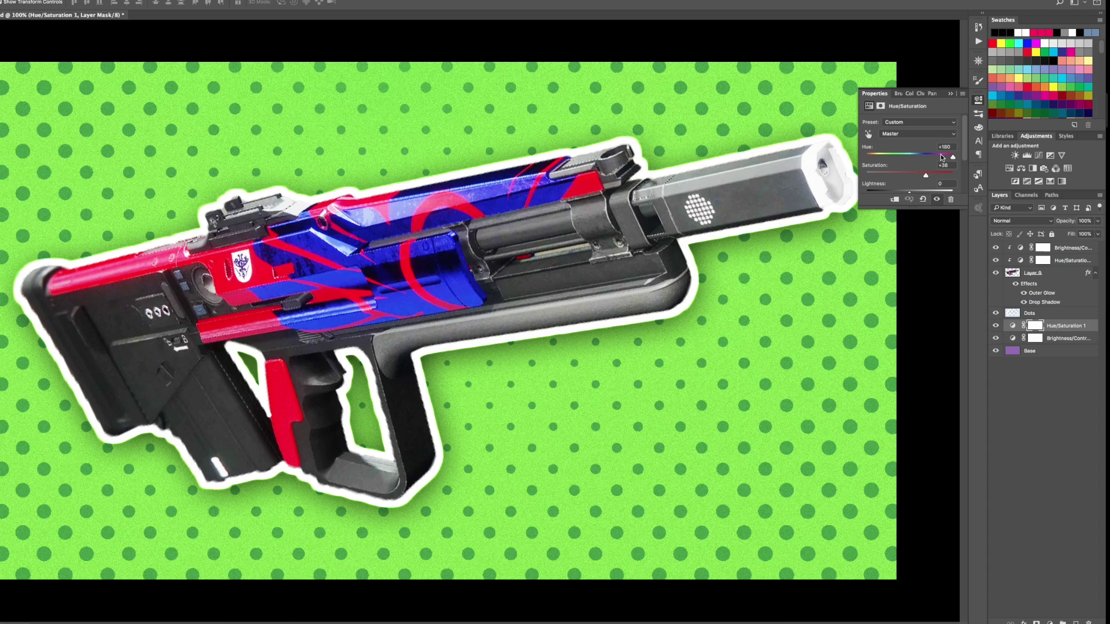
- Shift the dotted background's hue from green to magenta
{"action": "left_click_drag", "start_coordinate": [942, 157], "coordinate": [876, 156]}
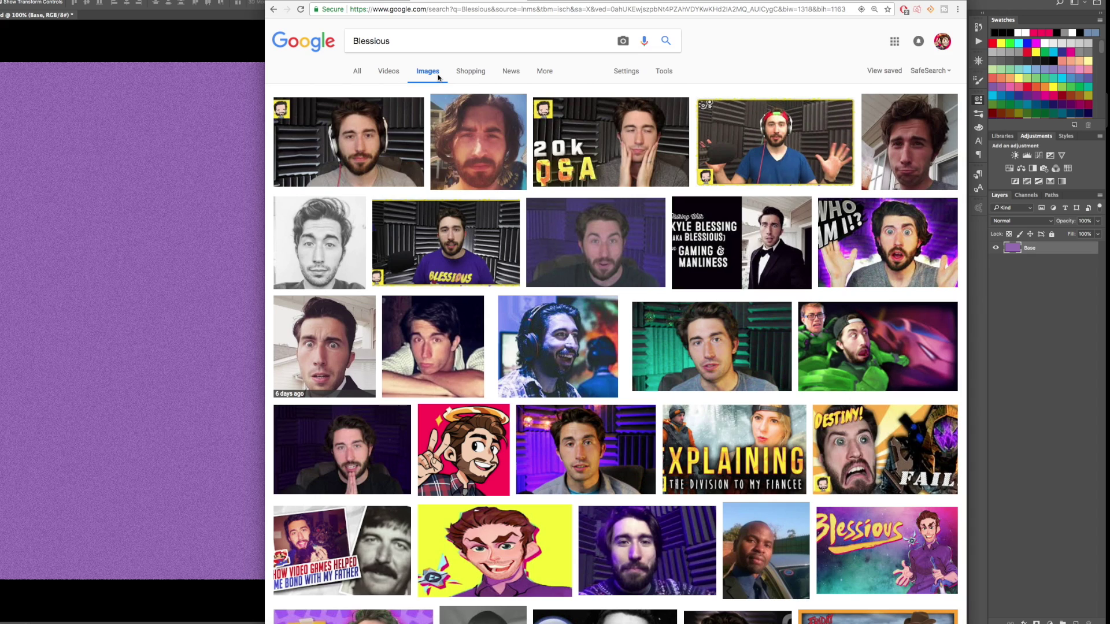
- Open the wide-eyed headshot full-size and drag it into Photoshop as its own document
{"action": "left_click", "coordinate": [309, 344]}
{"action": "left_click", "coordinate": [762, 394]}
{"action": "left_click_drag", "start_coordinate": [616, 328], "coordinate": [470, 622]}
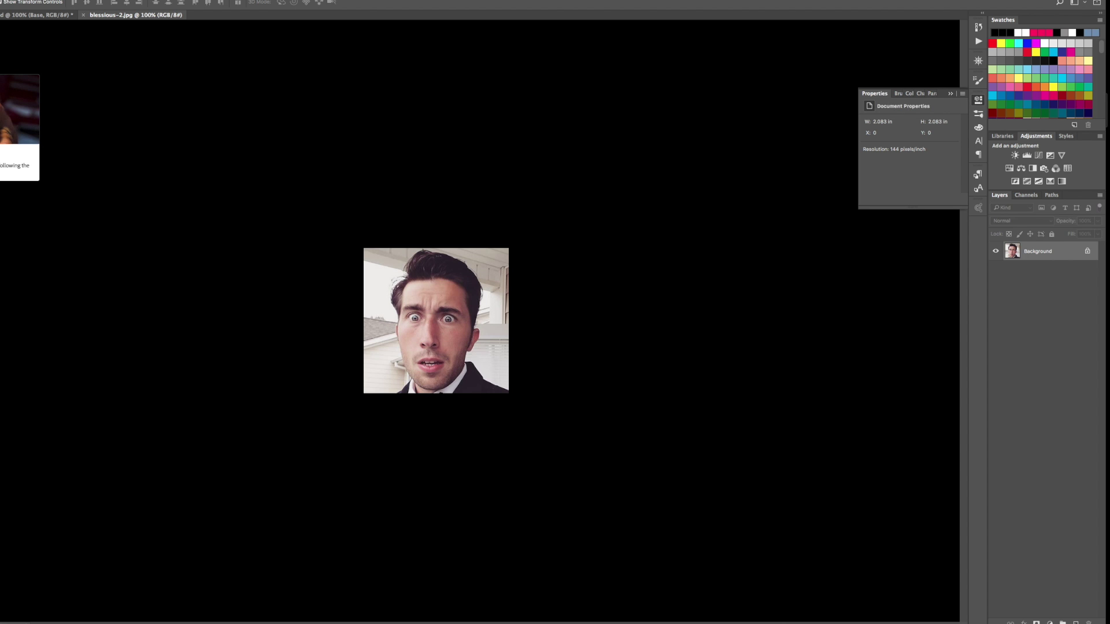
- Quick-select the creator's jacket, face, neck and hair in the headshot
{"action": "key", "text": "w"}
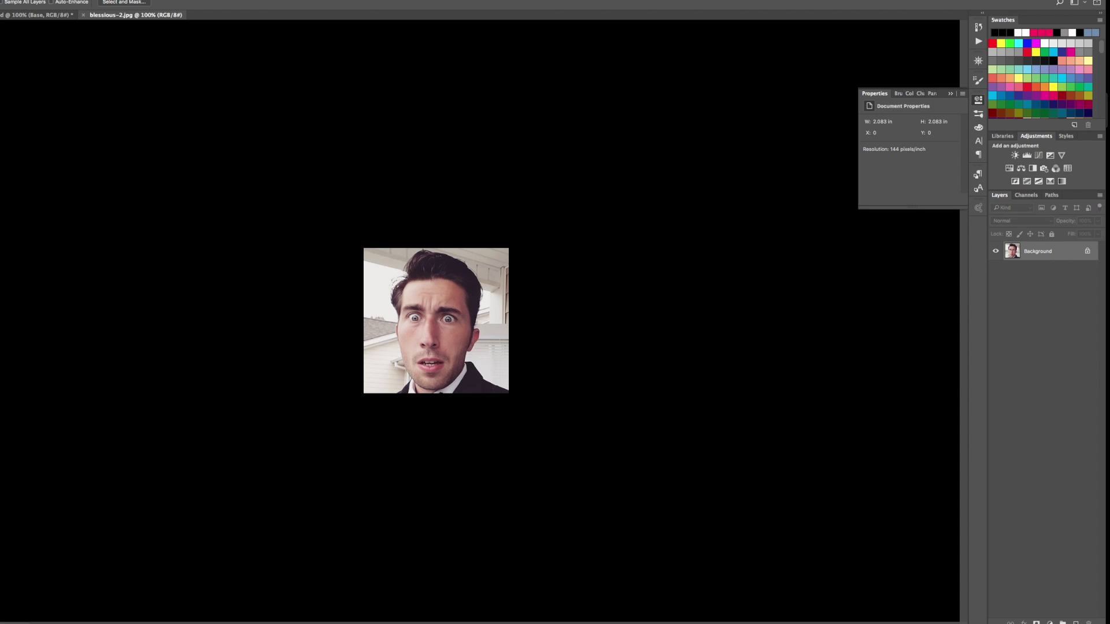
{"action": "left_click", "coordinate": [485, 383]}
{"action": "mouse_move", "coordinate": [448, 373]}
{"action": "left_mouse_down"}
{"action": "mouse_move", "coordinate": [416, 324]}
{"action": "mouse_move", "coordinate": [457, 277]}
{"action": "mouse_move", "coordinate": [440, 260]}
{"action": "mouse_move", "coordinate": [416, 278]}
{"action": "left_mouse_up"}
{"action": "scroll", "coordinate": [330, 473], "scroll_direction": "up", "scroll_amount": 5}
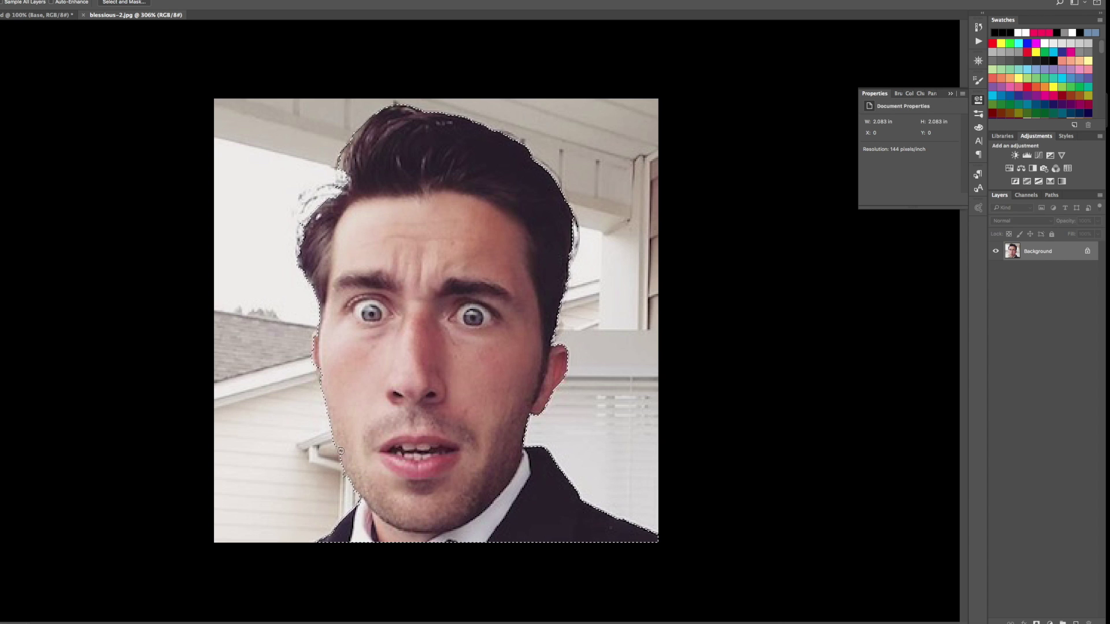
{"action": "scroll", "coordinate": [368, 451], "scroll_direction": "down", "scroll_amount": 5}
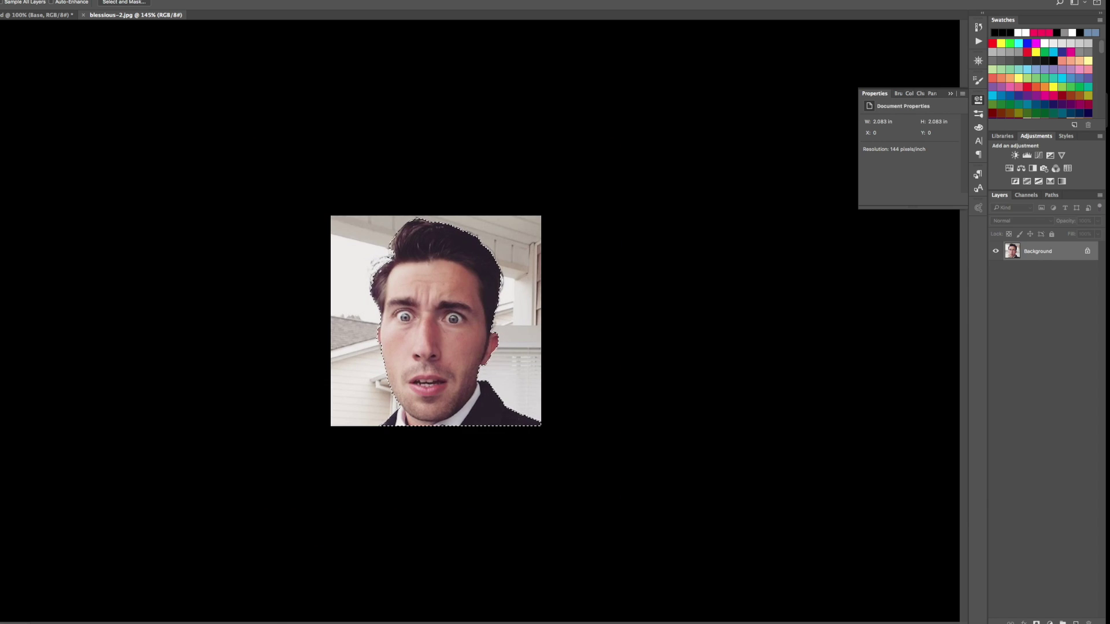
{"action": "key", "text": "ctrl+Tab"}
- Paste the face, enlarge it proportionally to about 379% at upper right, then select the loot box
{"action": "key", "text": "ctrl+0"}
{"action": "key", "text": "ctrl+v"}
{"action": "key", "text": "ctrl+t"}
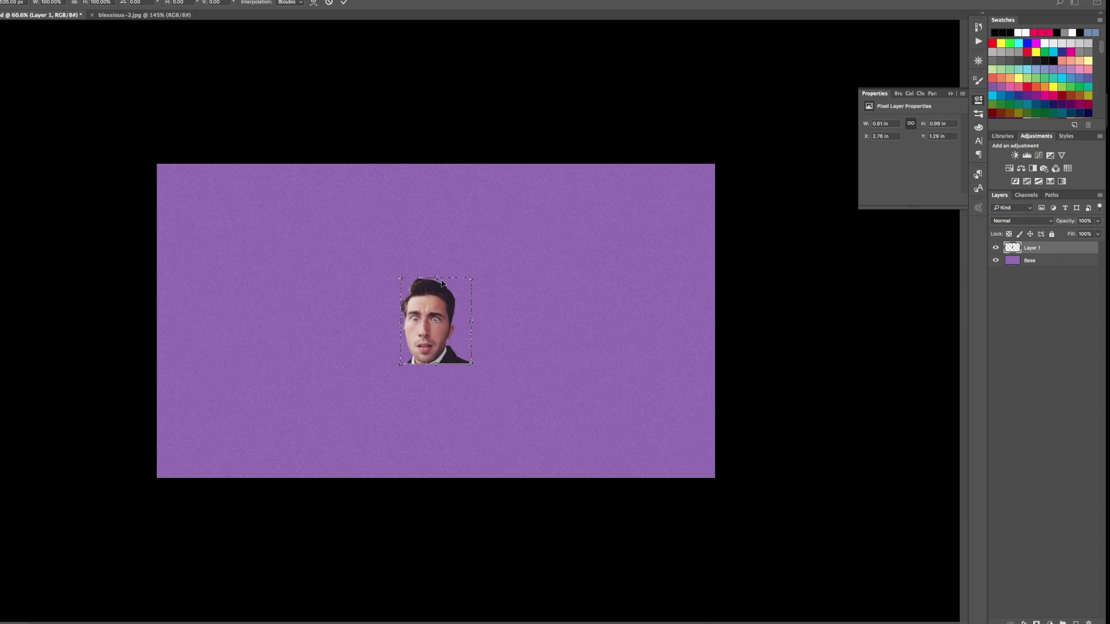
{"action": "left_click", "coordinate": [74, 2]}
{"action": "left_click_drag", "start_coordinate": [473, 363], "coordinate": [672, 607]}
{"action": "left_click_drag", "start_coordinate": [576, 382], "coordinate": [647, 253]}
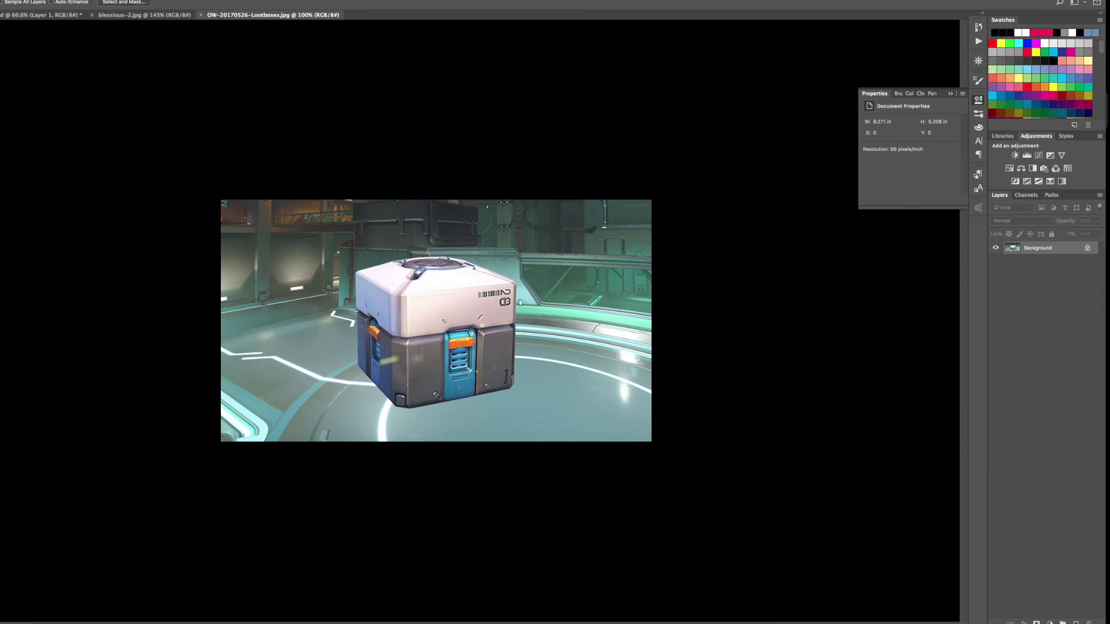
{"action": "mouse_move", "coordinate": [474, 328]}
{"action": "left_mouse_down"}
{"action": "mouse_move", "coordinate": [506, 301]}
{"action": "mouse_move", "coordinate": [370, 315]}
{"action": "mouse_move", "coordinate": [470, 335]}
{"action": "mouse_move", "coordinate": [471, 384]}
{"action": "left_mouse_up"}
{"action": "left_click_drag", "start_coordinate": [373, 330], "coordinate": [399, 405]}
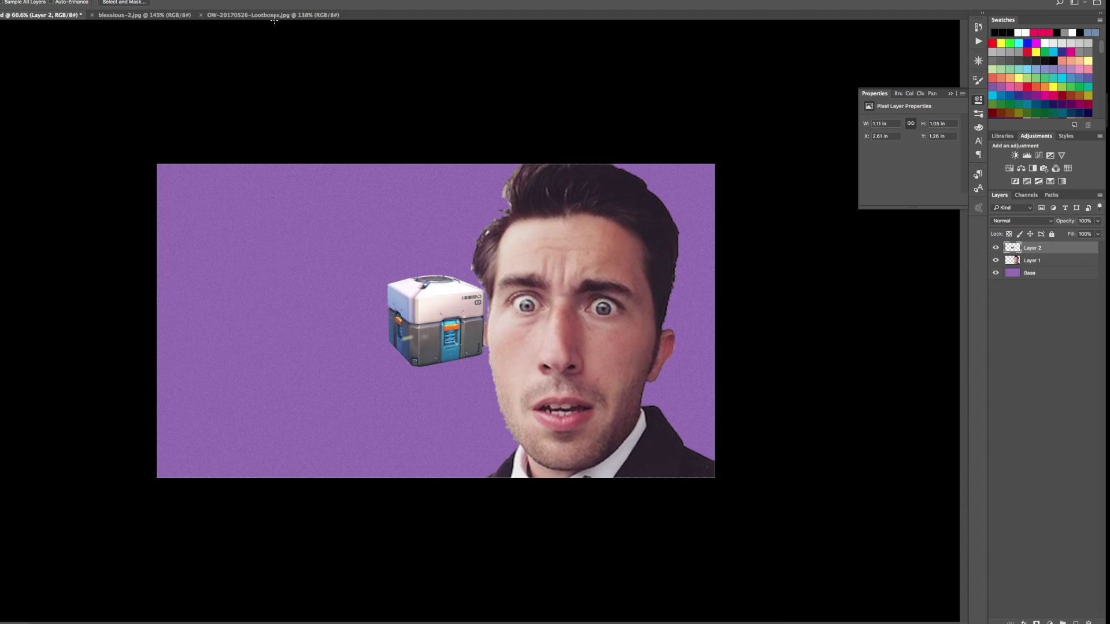
- Copy the entire loot box photo and paste it into the thumbnail as a new layer
{"action": "left_click", "coordinate": [274, 20]}
{"action": "left_click", "coordinate": [88, 1]}
{"action": "left_click", "coordinate": [92, 6]}
{"action": "left_click", "coordinate": [5, 1]}
{"action": "key", "text": "super+c"}
{"action": "key", "text": "ctrl+Tab"}
{"action": "key", "text": "super+v"}
{"action": "key", "text": "super+t"}
{"action": "left_click_drag", "start_coordinate": [524, 302], "coordinate": [523, 304]}
{"action": "key", "text": "Return"}
- Enlarge the loot box photo, tilt it slightly and shift it left to fill the canvas
{"action": "left_click", "coordinate": [1051, 252], "text": "shift"}
{"action": "key", "text": "super+t"}
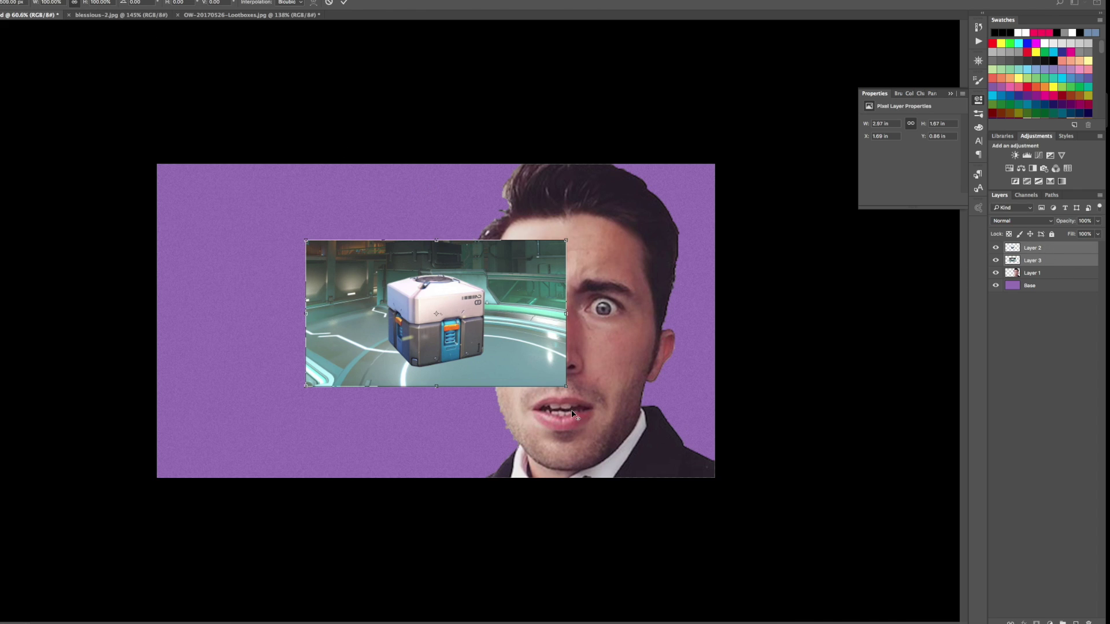
{"action": "scroll", "coordinate": [522, 371], "scroll_direction": "down", "scroll_amount": 3}
{"action": "left_click_drag", "start_coordinate": [514, 361], "coordinate": [738, 488]}
{"action": "left_click_drag", "start_coordinate": [785, 378], "coordinate": [786, 359]}
{"action": "left_click_drag", "start_coordinate": [657, 375], "coordinate": [557, 334]}
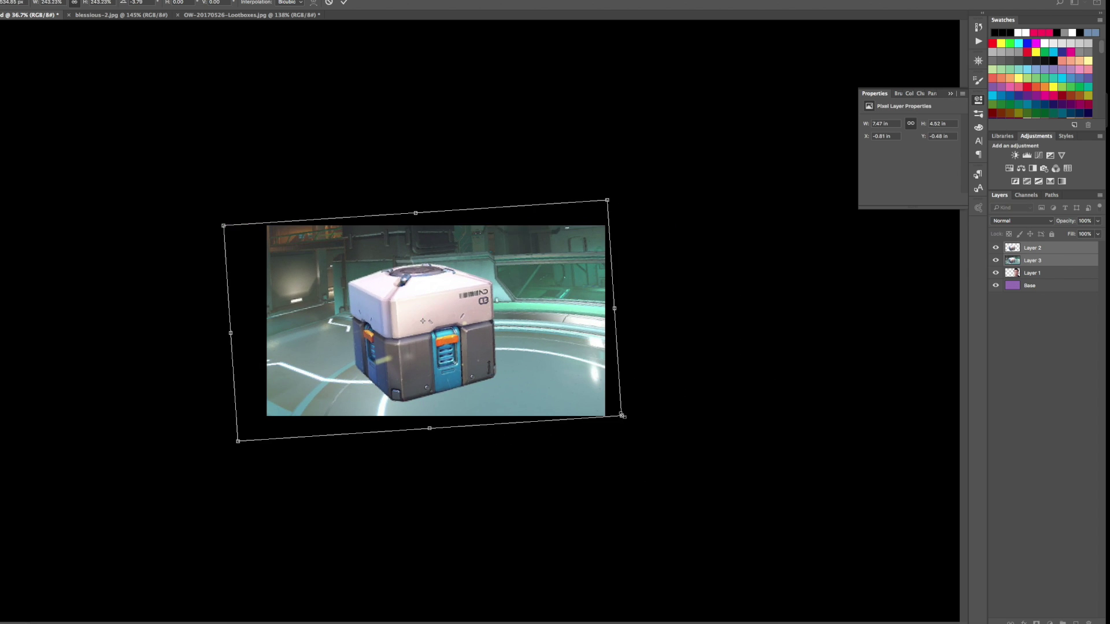
{"action": "left_click_drag", "start_coordinate": [630, 411], "coordinate": [719, 462]}
{"action": "left_click_drag", "start_coordinate": [567, 357], "coordinate": [484, 343]}
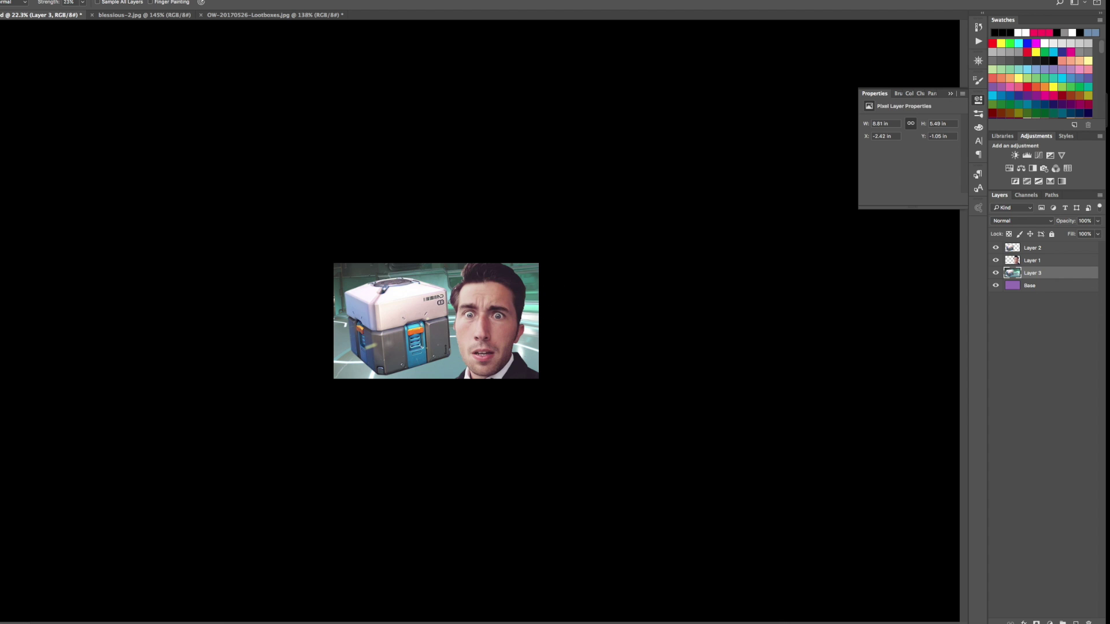
- Give the cut-out loot box an Outer Glow with 100% range and 87 px size
{"action": "left_click", "coordinate": [1080, 250]}
{"action": "double_click", "coordinate": [1081, 250]}
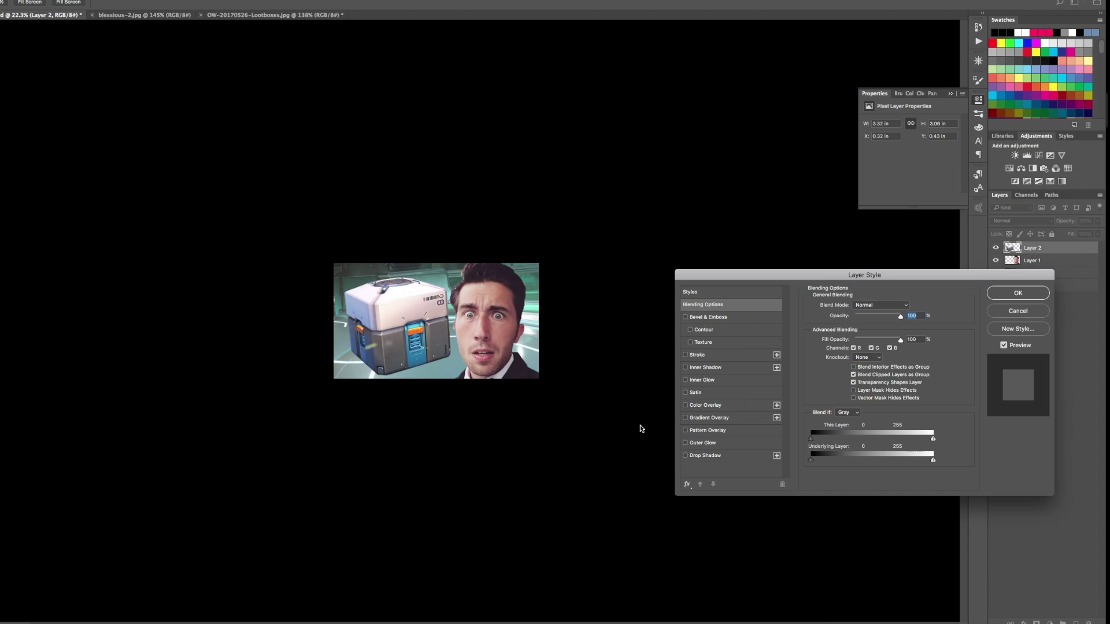
{"action": "left_click", "coordinate": [686, 443]}
{"action": "left_click", "coordinate": [721, 444]}
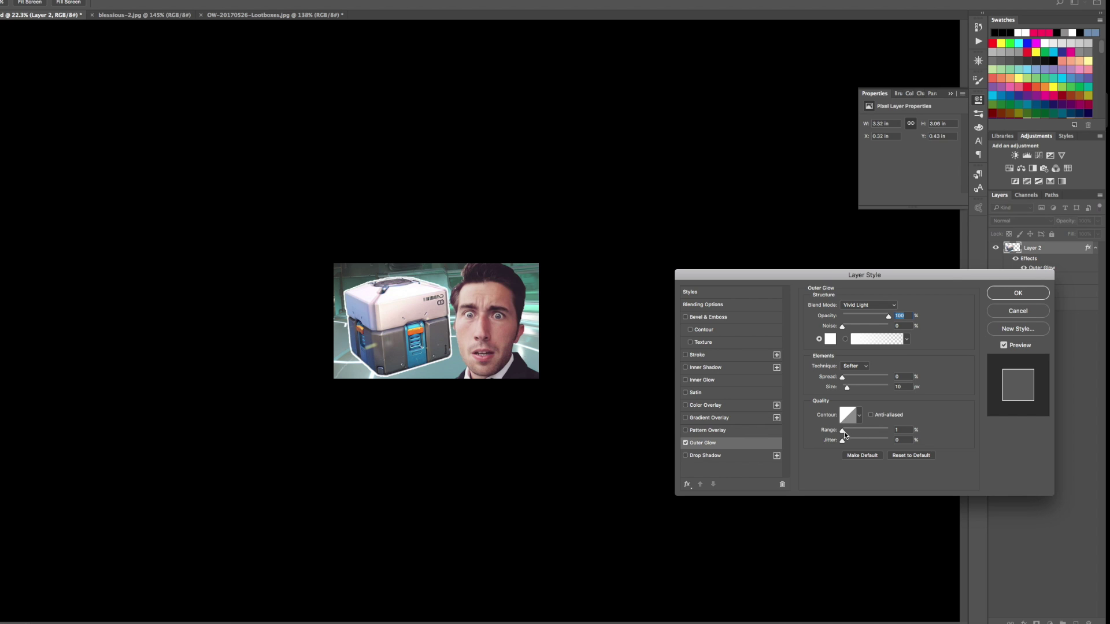
{"action": "left_click_drag", "start_coordinate": [844, 433], "coordinate": [935, 442]}
{"action": "left_click_drag", "start_coordinate": [850, 391], "coordinate": [861, 390]}
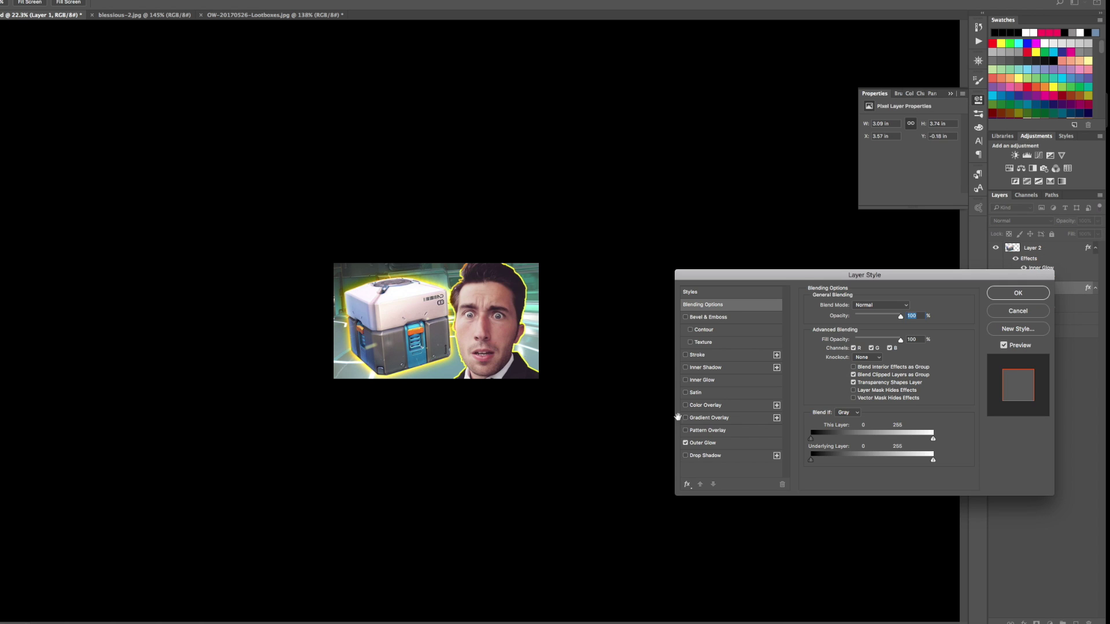
- Set the face's Outer Glow colour to white and apply the effects
{"action": "left_click", "coordinate": [701, 443]}
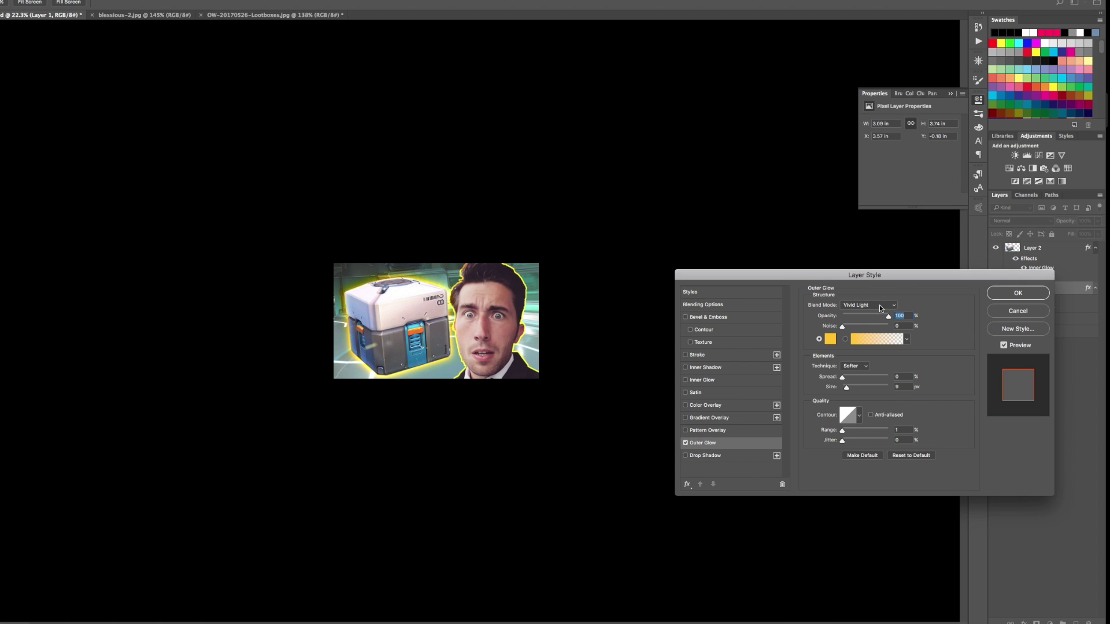
{"action": "left_click", "coordinate": [831, 340]}
{"action": "left_click", "coordinate": [742, 378]}
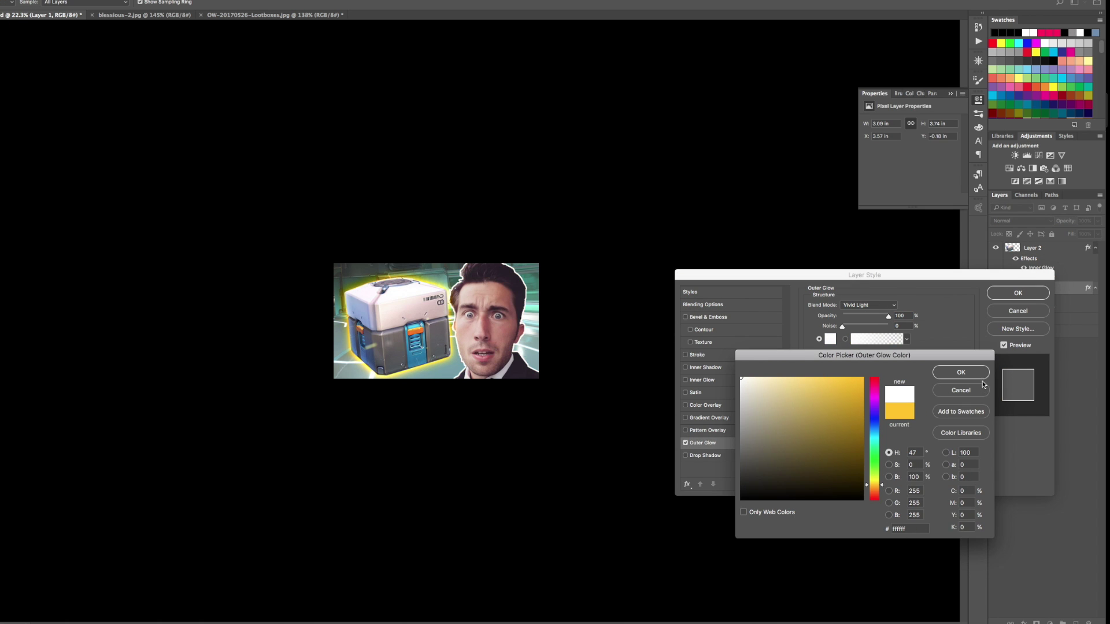
{"action": "left_click", "coordinate": [982, 375]}
{"action": "left_click", "coordinate": [1025, 299]}
{"action": "left_click", "coordinate": [1053, 319]}
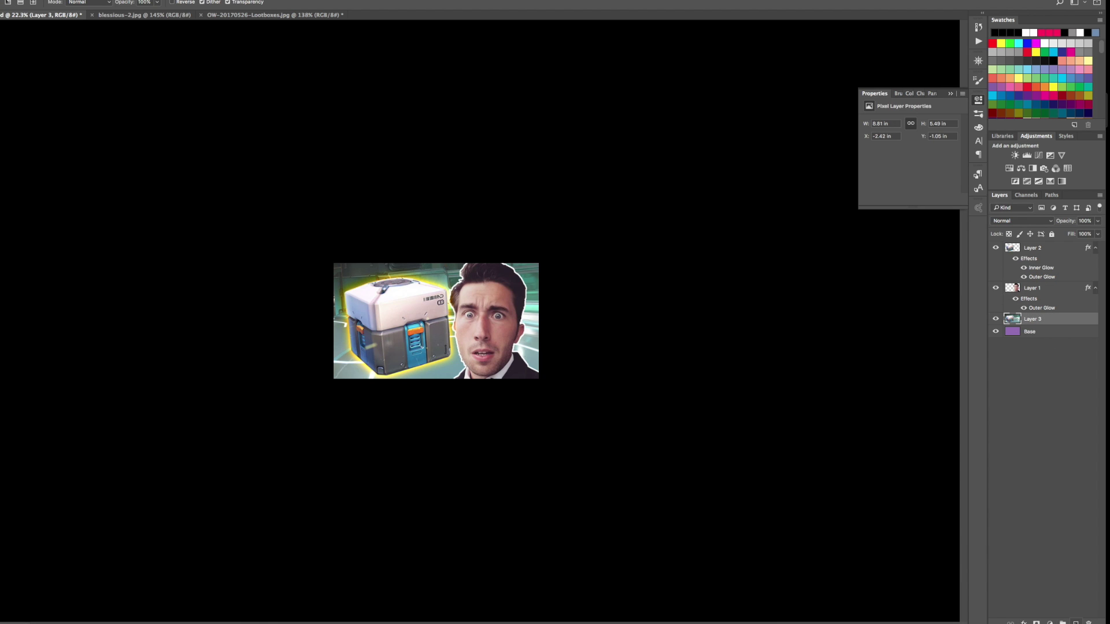
- Add a new layer with a dark right-to-left gradient, lowered to 83% opacity
{"action": "left_click", "coordinate": [1076, 622]}
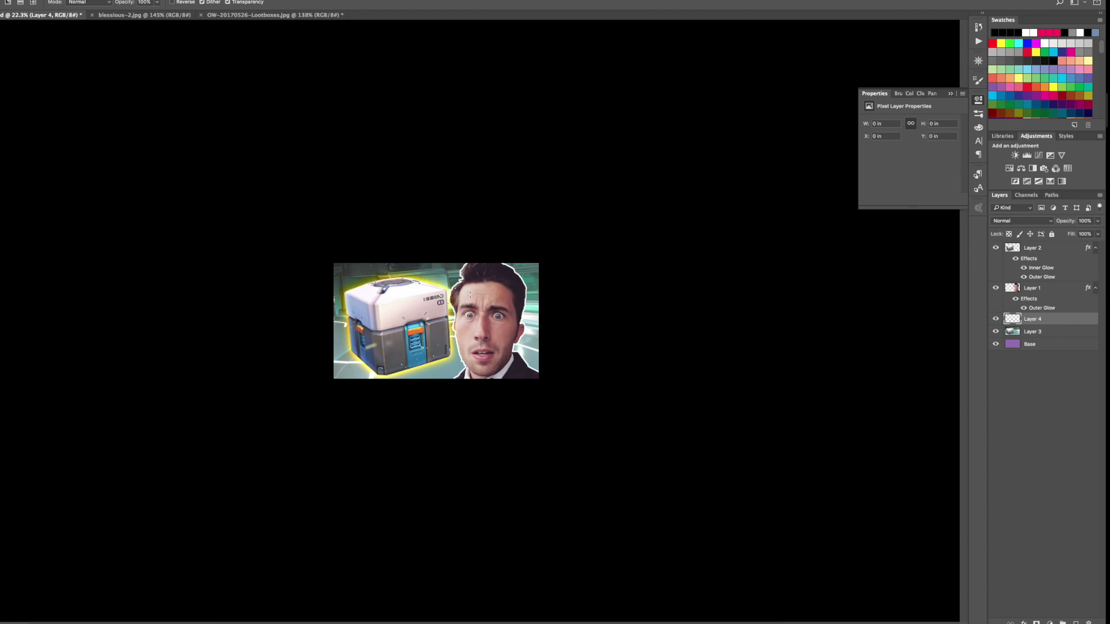
{"action": "left_click_drag", "start_coordinate": [610, 333], "coordinate": [408, 316]}
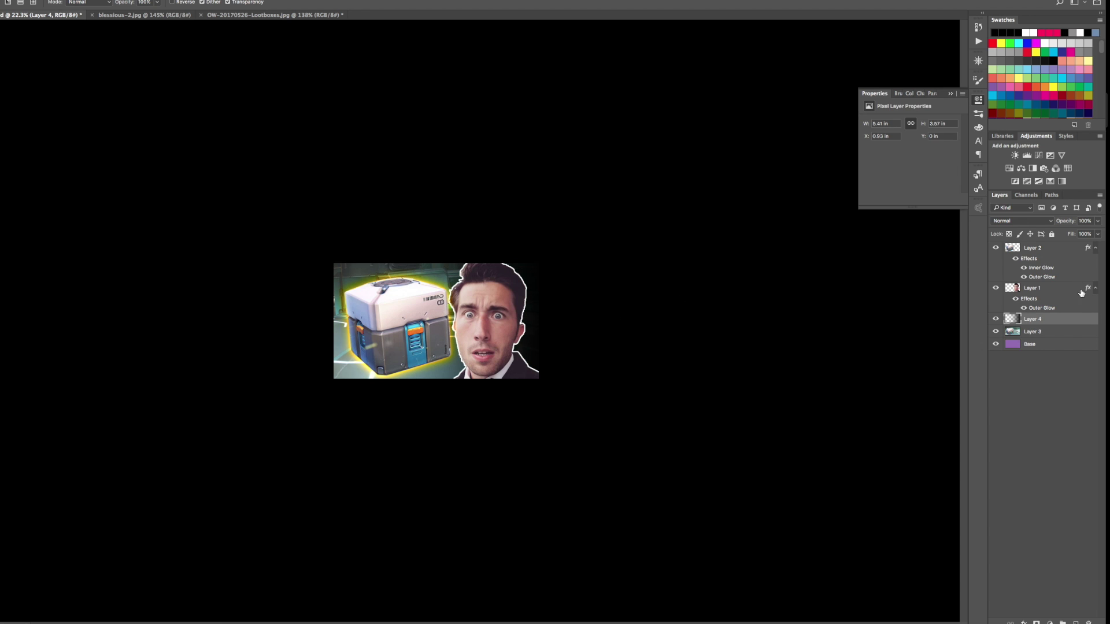
{"action": "left_click", "coordinate": [1098, 234]}
{"action": "left_click_drag", "start_coordinate": [1094, 235], "coordinate": [1093, 236]}
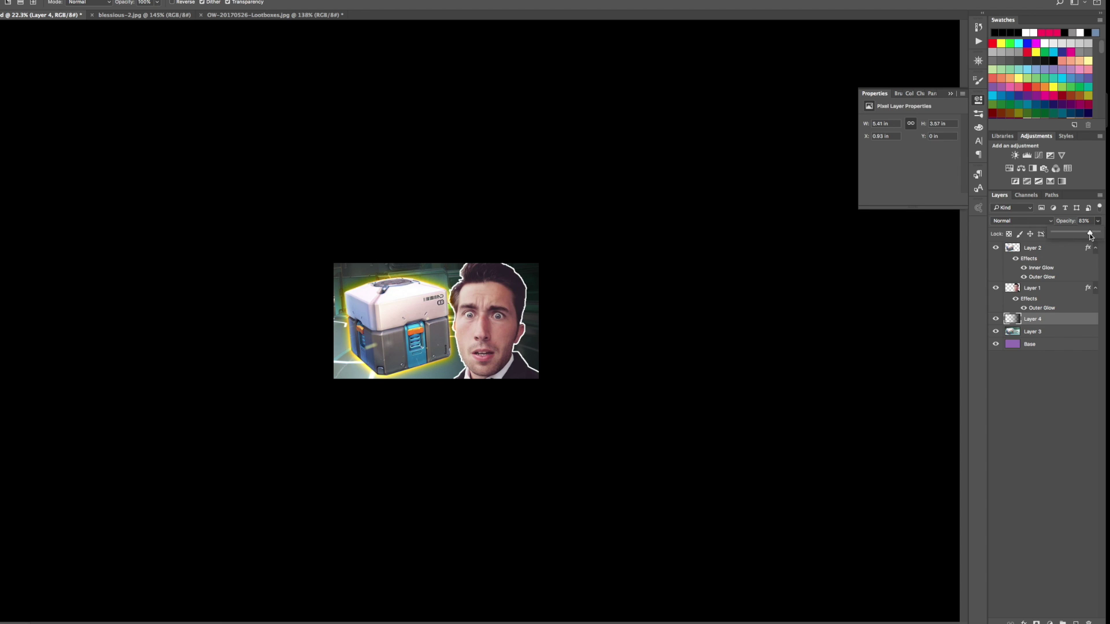
- Give Layer 1's face a Drop Shadow alongside its existing white Outer Glow
{"action": "left_click", "coordinate": [1087, 290]}
{"action": "double_click", "coordinate": [1086, 290]}
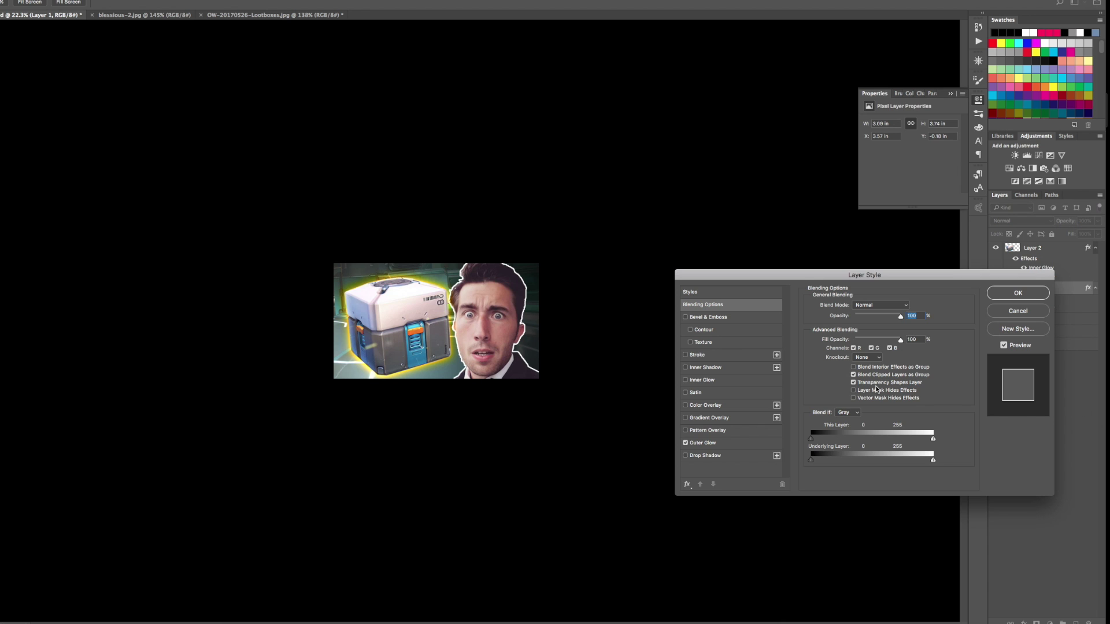
{"action": "left_click", "coordinate": [687, 456]}
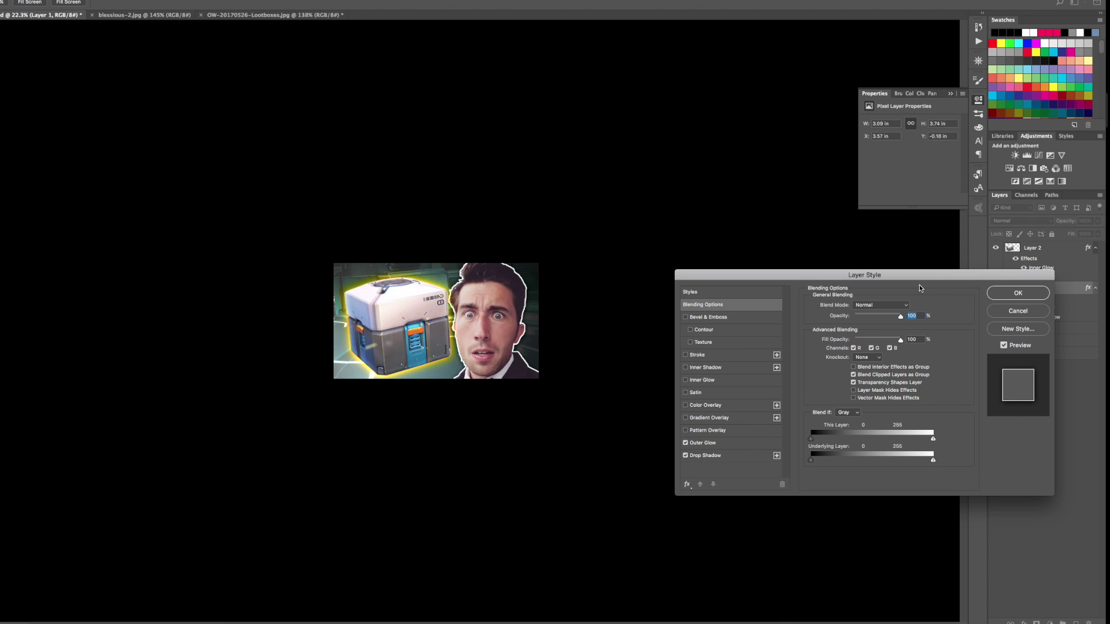
{"action": "left_click", "coordinate": [1019, 294]}
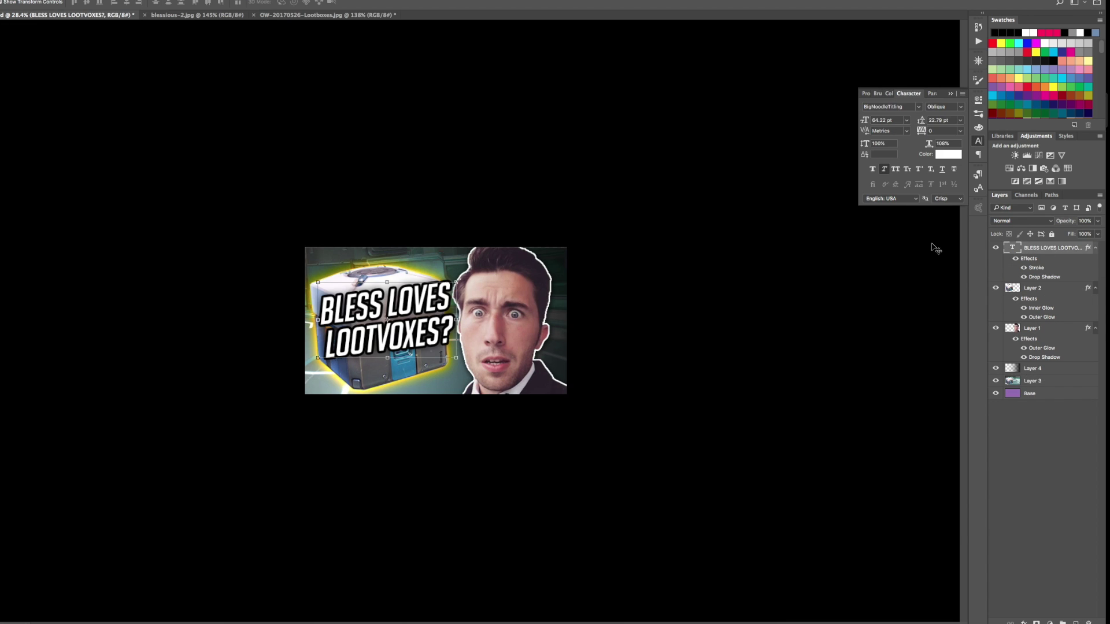
- Nudge the title text slightly left with Free Transform
{"action": "key", "text": "ctrl+t"}
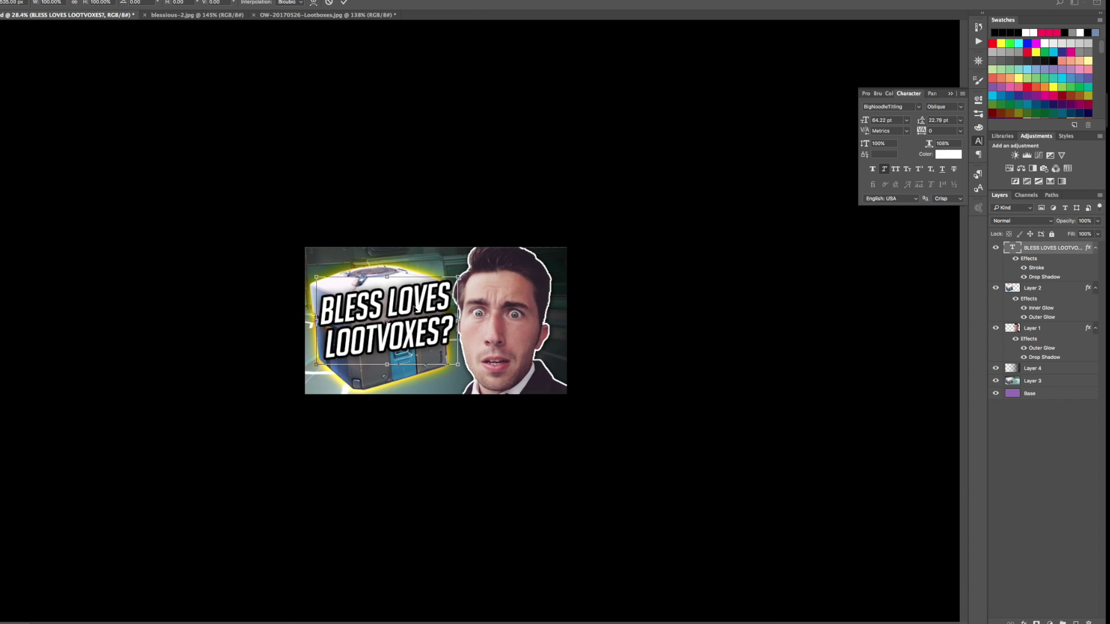
{"action": "left_click_drag", "start_coordinate": [416, 308], "coordinate": [410, 308]}
{"action": "key", "text": "t"}
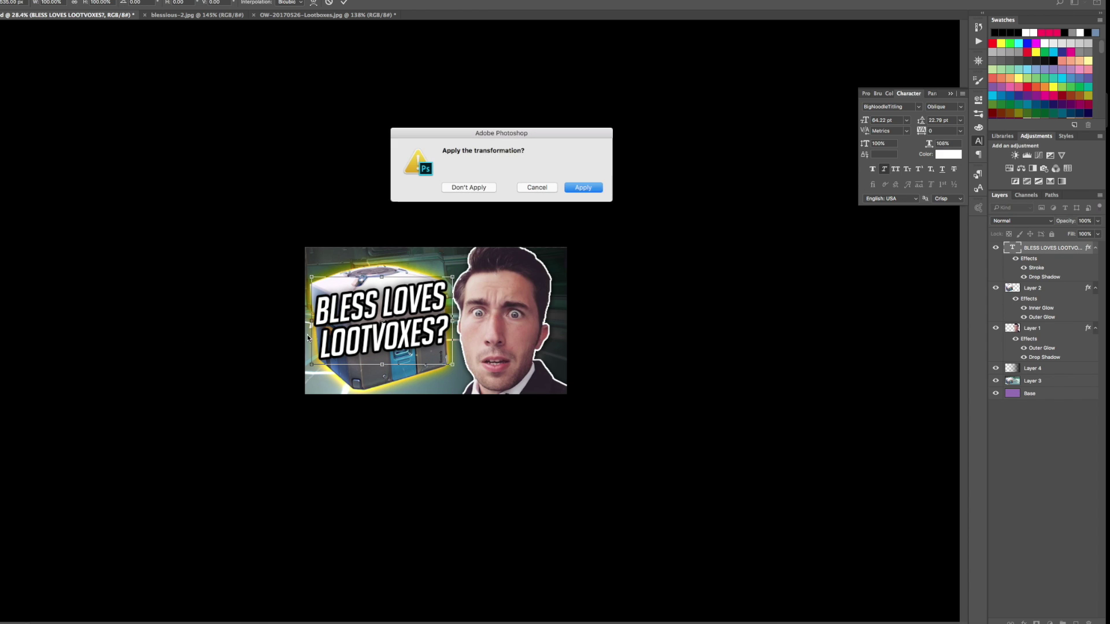
{"action": "left_click", "coordinate": [580, 186]}
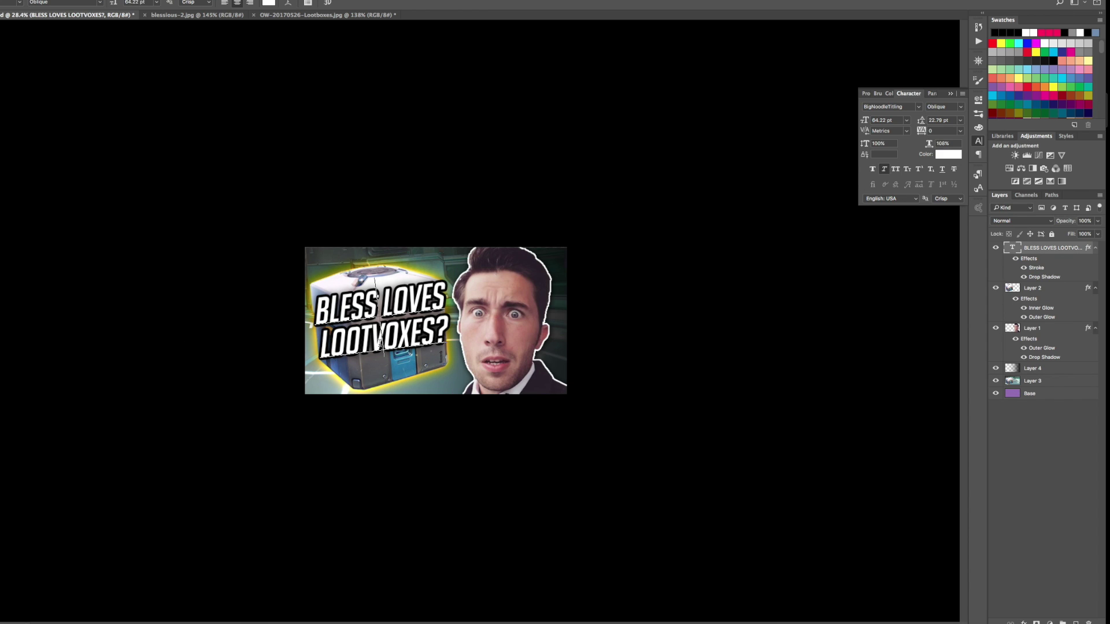
- Correct the second title line to read 'LOOTBOXES'
{"action": "left_click", "coordinate": [375, 344]}
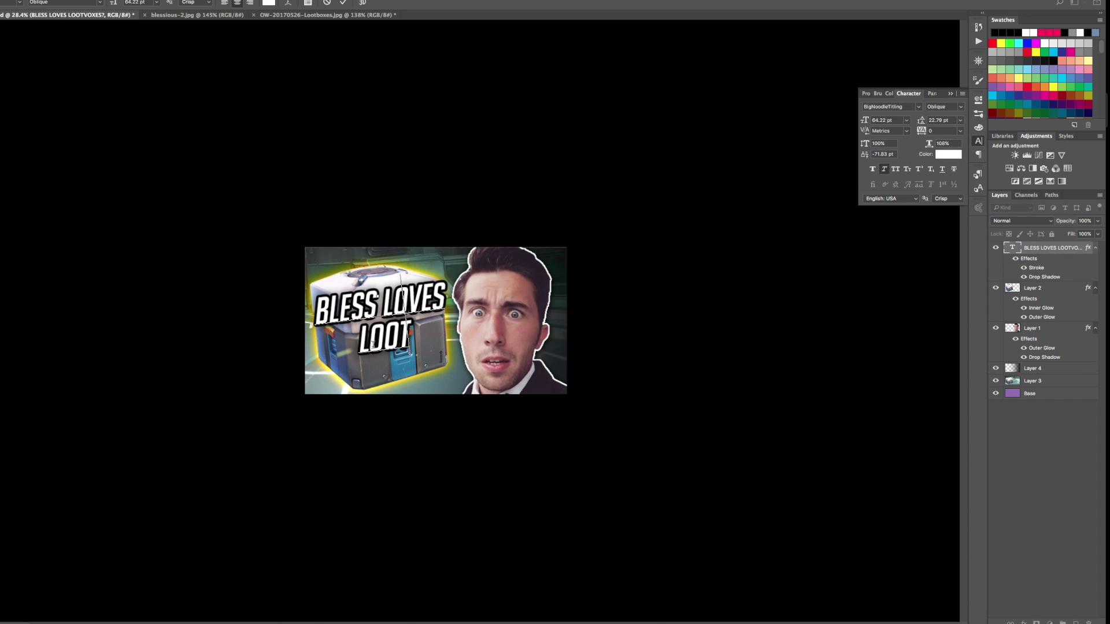
{"action": "key", "text": "BackSpace"}
{"action": "type", "text": "BOXES"}
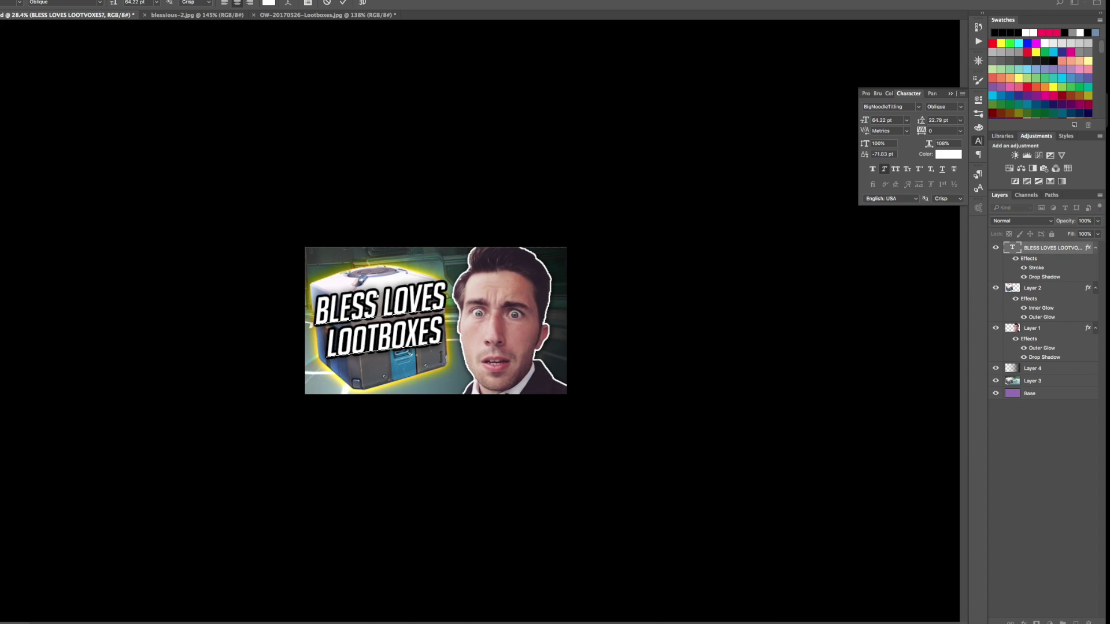
{"action": "key", "text": "ctrl+Return"}
- Reshape the title slightly, nudge it upward and deselect it
{"action": "key", "text": "ctrl+t"}
{"action": "left_click_drag", "start_coordinate": [381, 362], "coordinate": [381, 375]}
{"action": "key", "text": "shift+Up"}
{"action": "key", "text": "shift+Up"}
{"action": "key", "text": "shift+Up"}
{"action": "key", "text": "shift+Up"}
{"action": "key", "text": "shift+Up"}
{"action": "key", "text": "Return"}
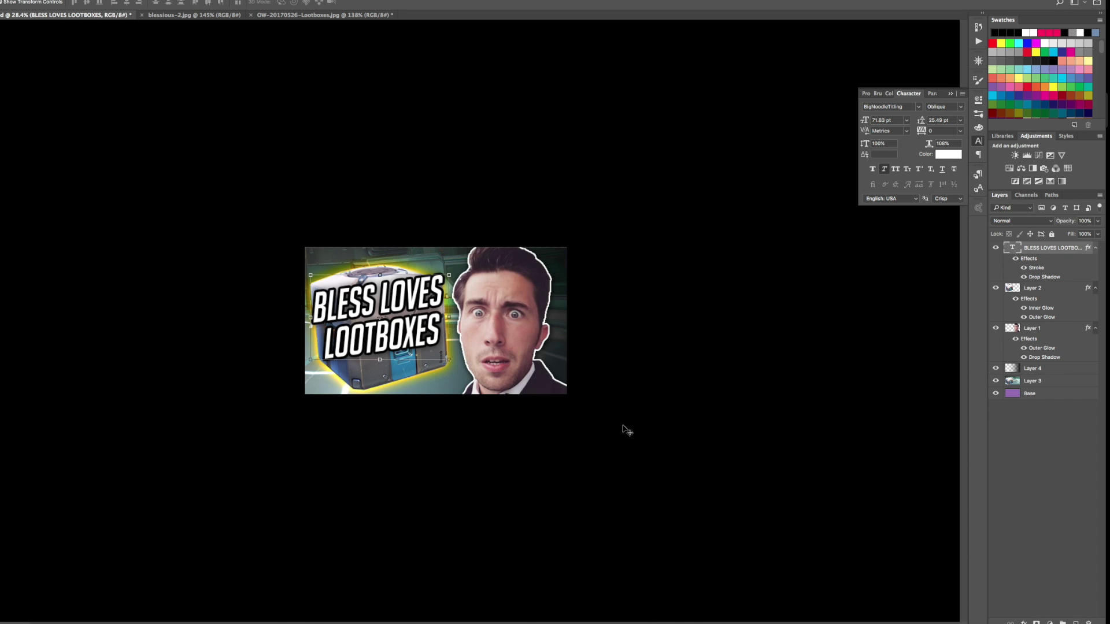
{"action": "left_click", "coordinate": [622, 431]}
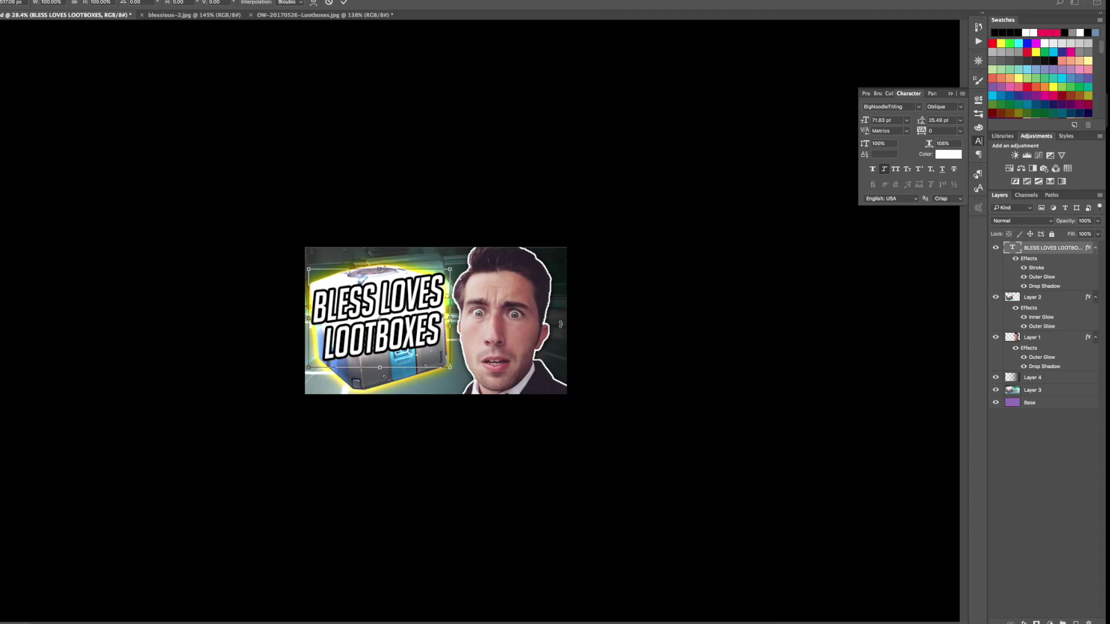
- Nudge the title text down two steps and switch on Inner Shadow in its Layer Style
{"action": "key", "text": "shift+Down"}
{"action": "key", "text": "shift+Down"}
{"action": "key", "text": "shift+Down"}
{"action": "key", "text": "shift+Down"}
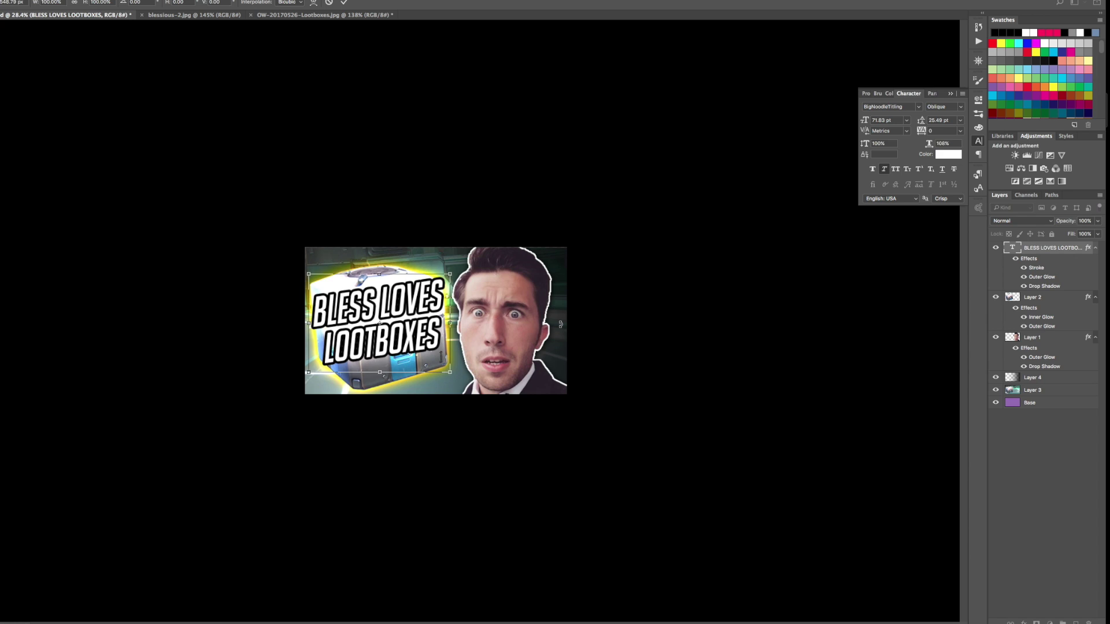
{"action": "key", "text": "shift+Down"}
{"action": "key", "text": "Return"}
{"action": "double_click", "coordinate": [1074, 249]}
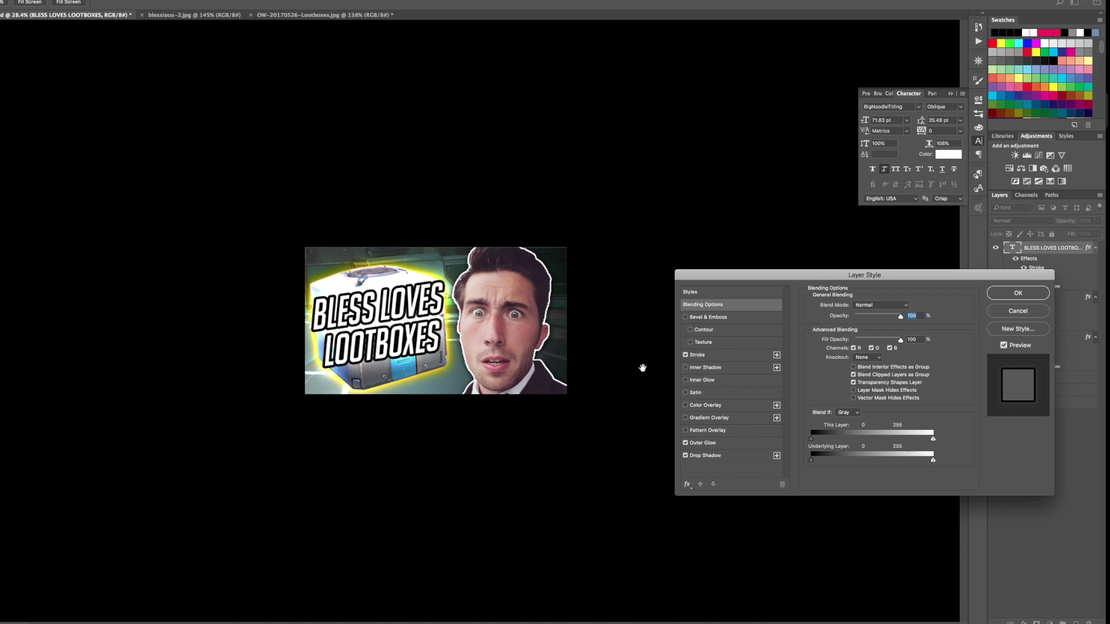
{"action": "left_click", "coordinate": [686, 369]}
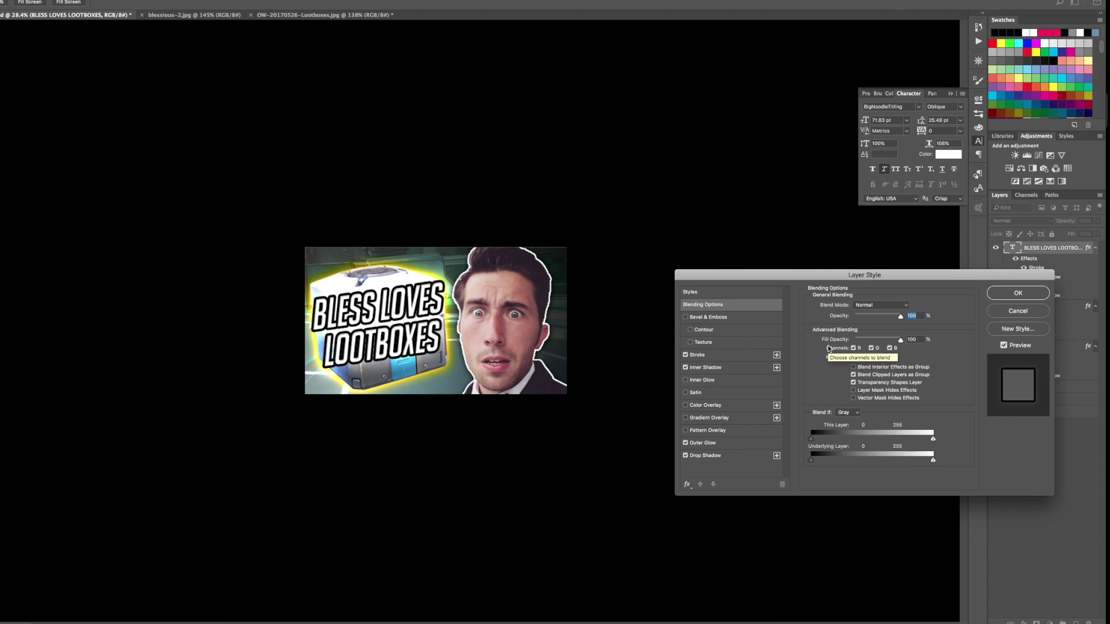
- Apply the title's new layer effects and zoom out on the thumbnail
{"action": "left_click", "coordinate": [1029, 296]}
{"action": "key", "text": "ctrl+minus"}
{"action": "key", "text": "ctrl+minus"}
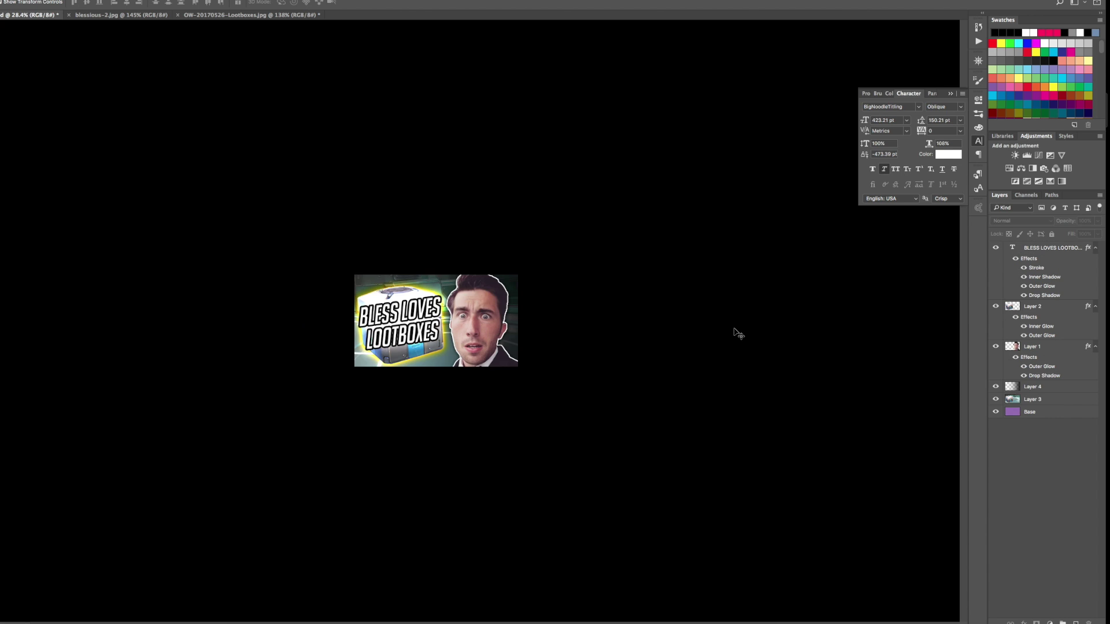
{"action": "key", "text": "ctrl+minus"}
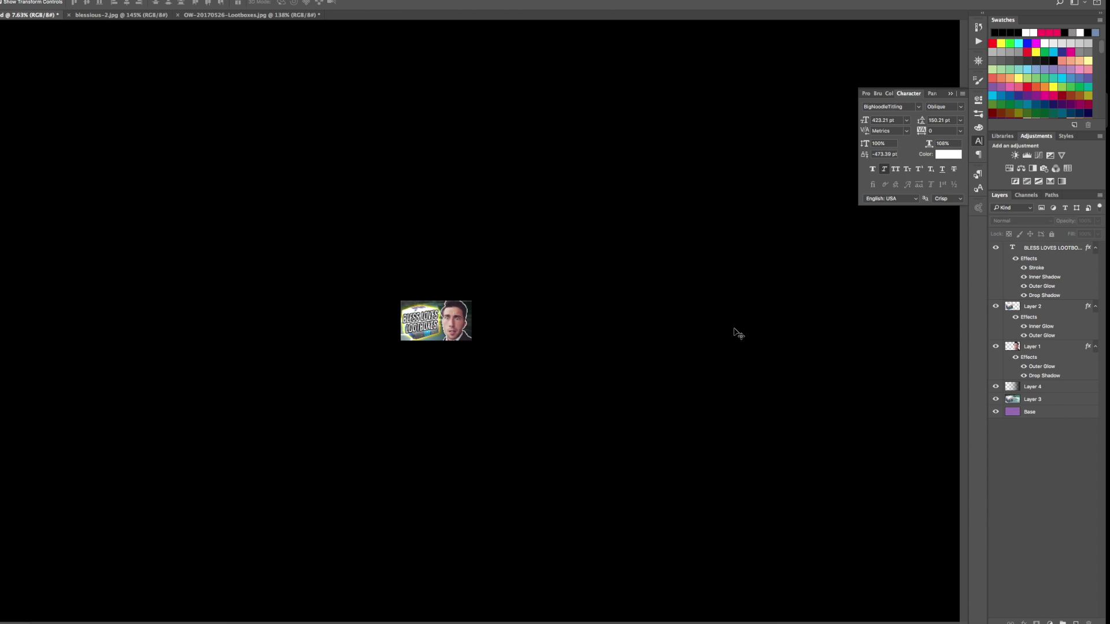
{"action": "left_click", "coordinate": [1054, 311]}
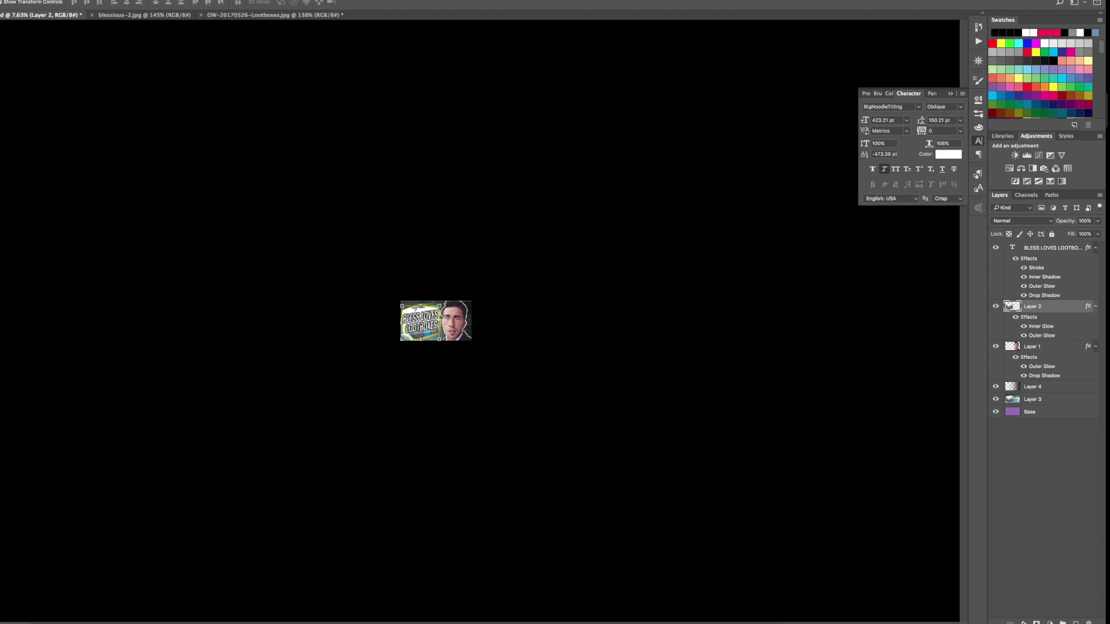
{"action": "left_click", "coordinate": [1050, 622]}
{"action": "left_click", "coordinate": [1039, 399]}
- Add a Brightness/Contrast adjustment above Layer 3 with Contrast at 100
{"action": "left_click", "coordinate": [1039, 404]}
{"action": "left_click", "coordinate": [1053, 622]}
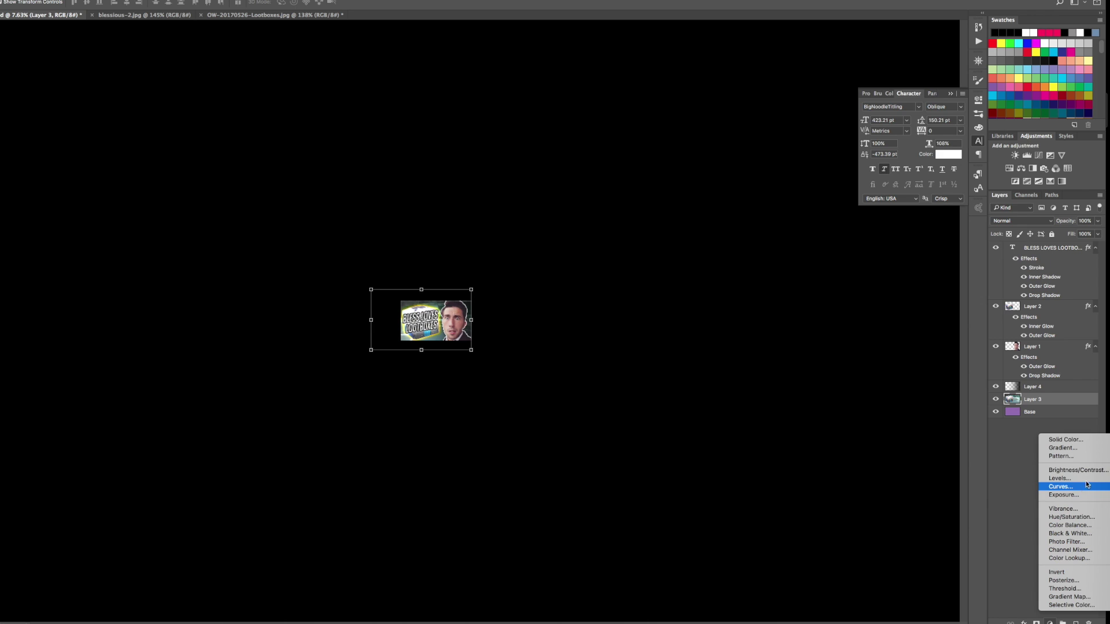
{"action": "left_click", "coordinate": [1058, 468]}
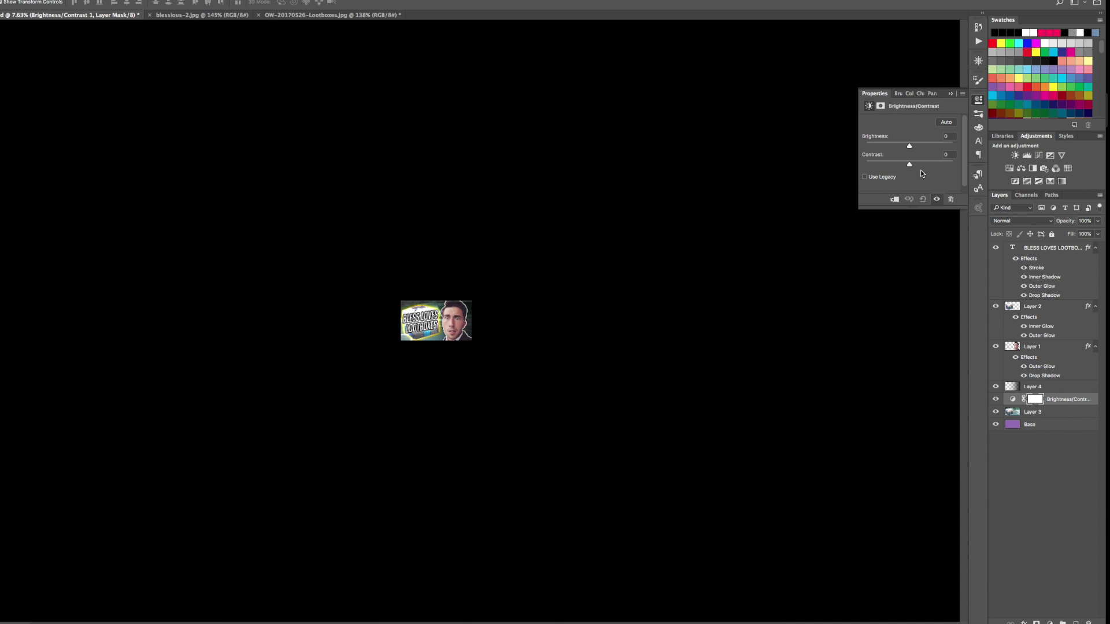
{"action": "left_click_drag", "start_coordinate": [870, 167], "coordinate": [893, 149]}
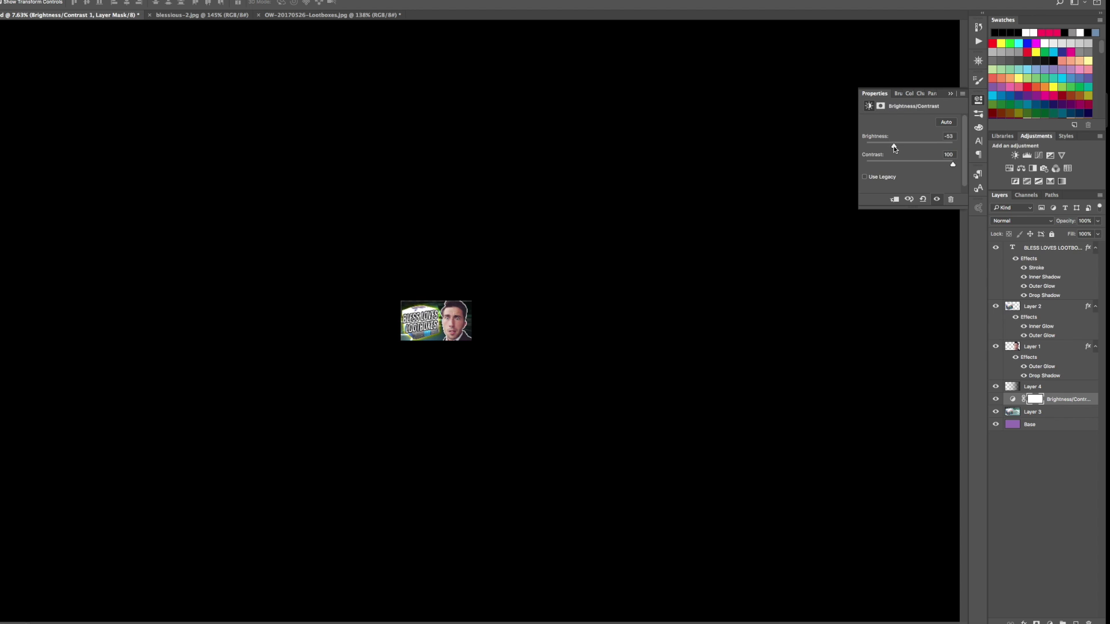
- Add a second Brightness/Contrast adjustment layer above Layer 2
{"action": "left_click", "coordinate": [1060, 310]}
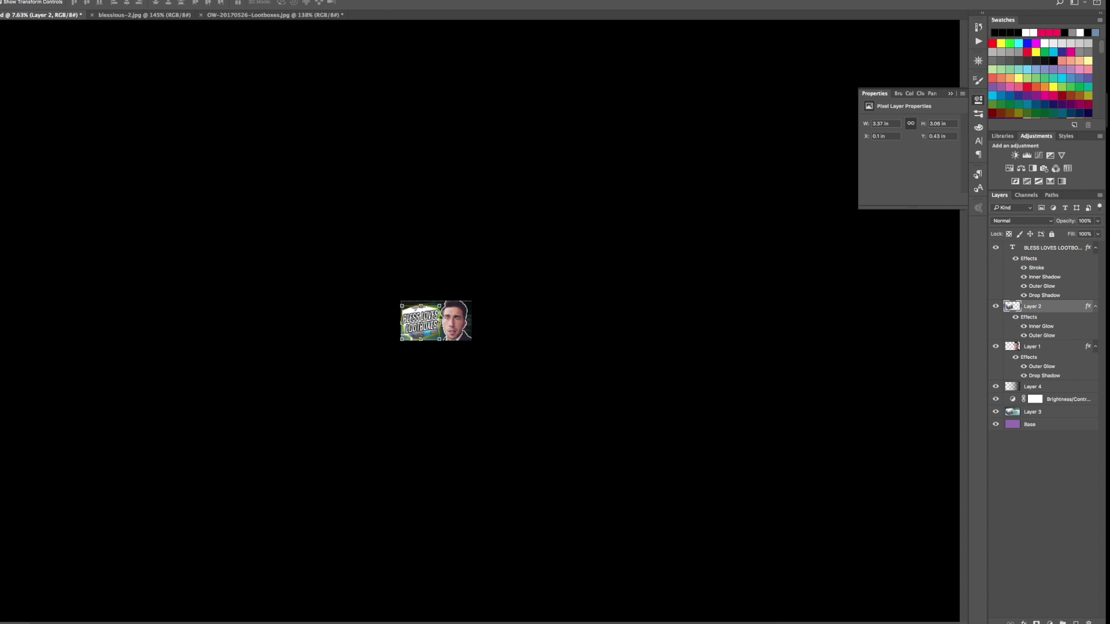
{"action": "left_click", "coordinate": [1050, 623]}
{"action": "left_click", "coordinate": [1058, 469]}
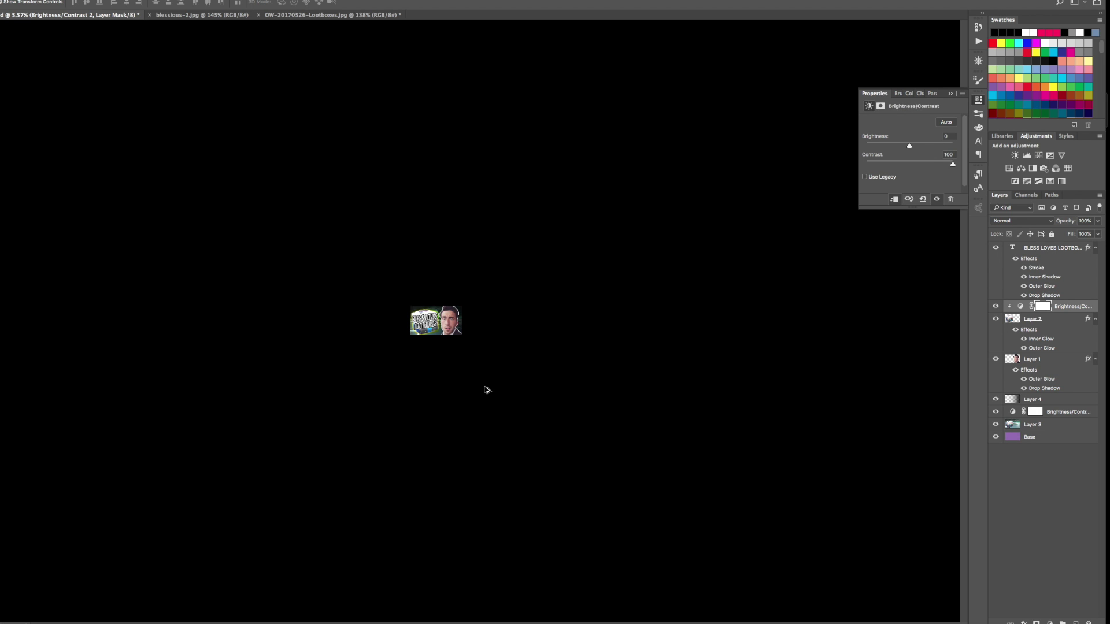
- Remove the old thumbnail layers, leaving only the purple Base layer
{"action": "scroll", "coordinate": [487, 390], "scroll_direction": "up", "scroll_amount": 2}
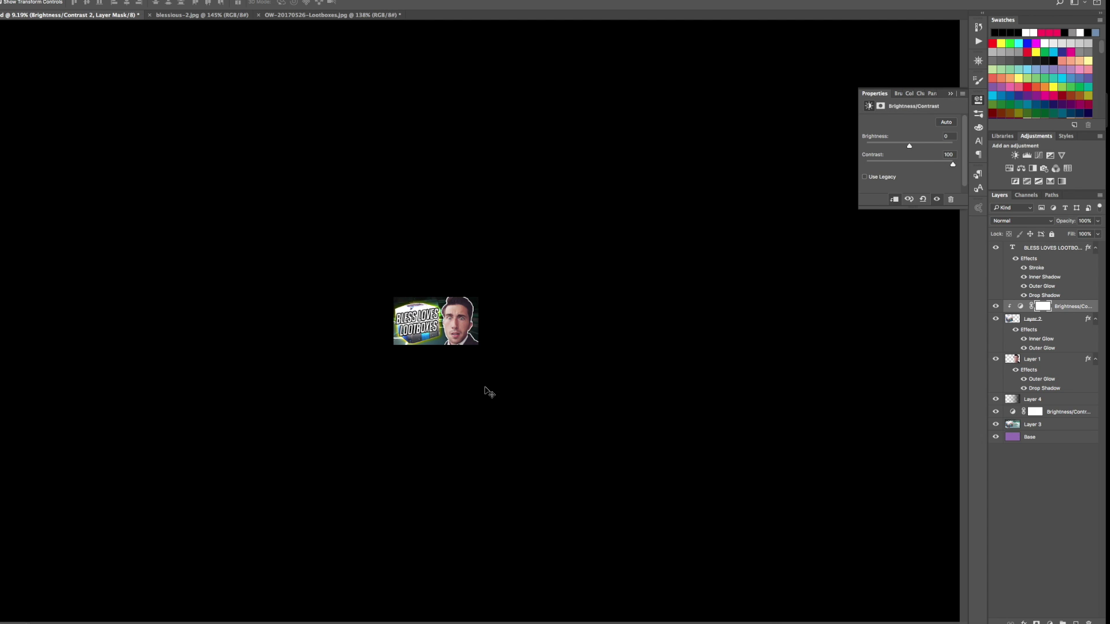
{"action": "key", "text": "ctrl+0"}
{"action": "key", "text": "ctrl+alt+z"}
{"action": "key", "text": "ctrl+alt+z"}
{"action": "key", "text": "ctrl+alt+z"}
{"action": "key", "text": "ctrl+alt+z"}
{"action": "key", "text": "ctrl+alt+z"}
{"action": "key", "text": "ctrl+alt+z"}
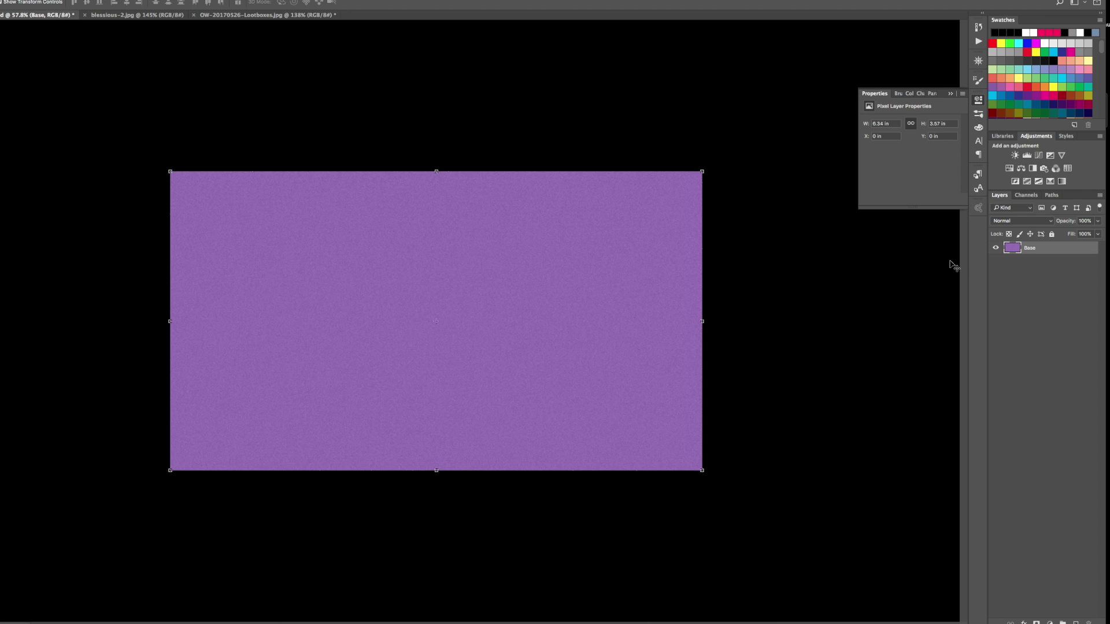
- Open the close-up face photo full-size from the Google Images results
{"action": "key", "text": "super+Tab"}
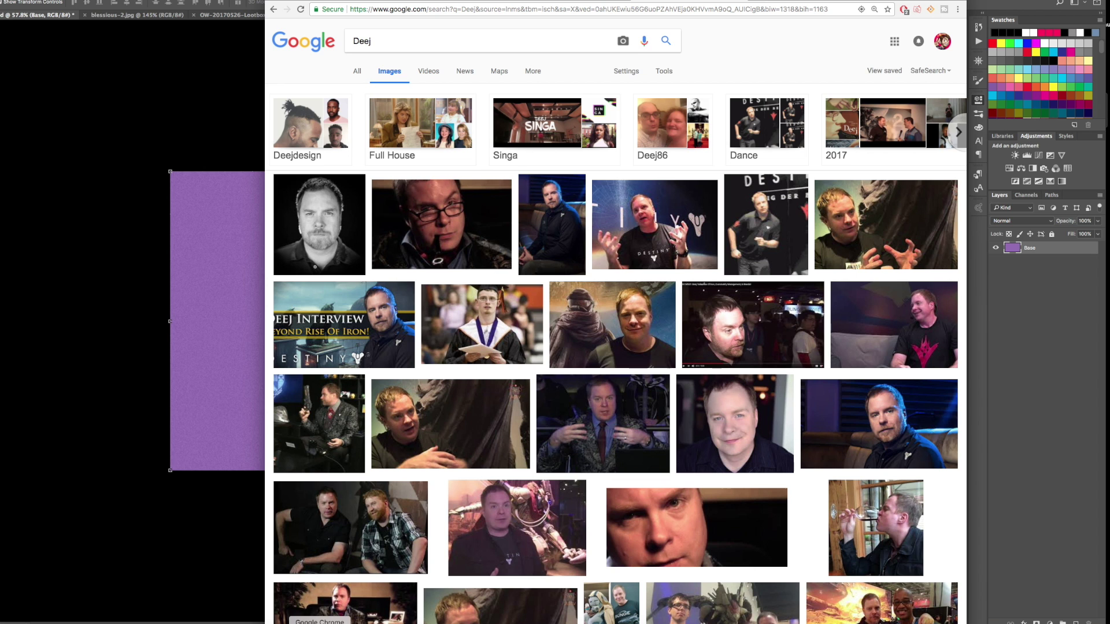
{"action": "left_click", "coordinate": [760, 503]}
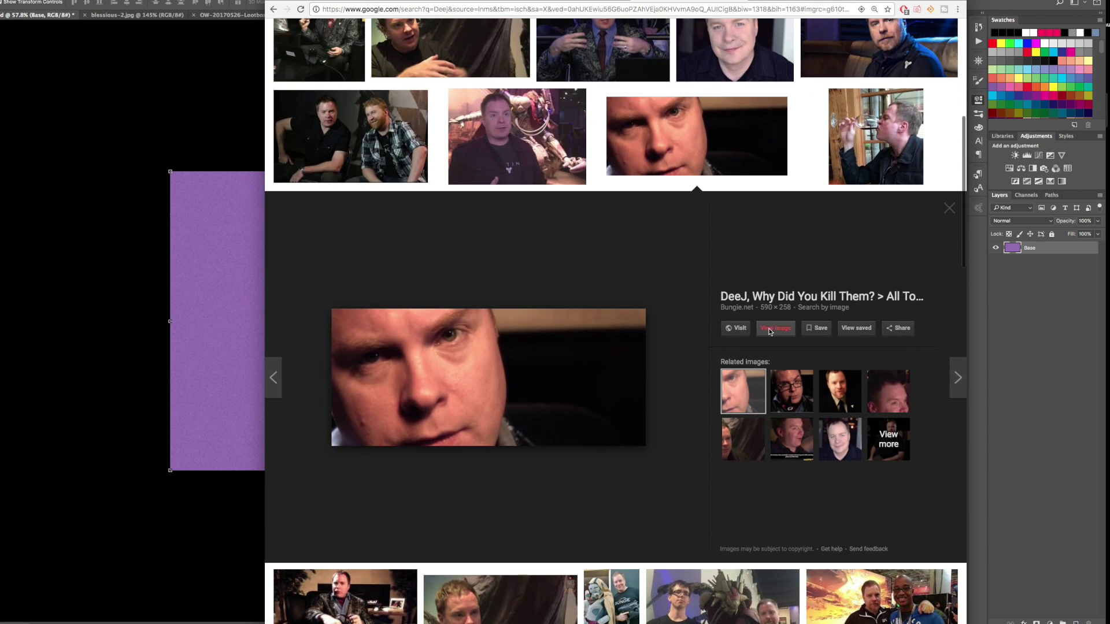
{"action": "left_click", "coordinate": [763, 331]}
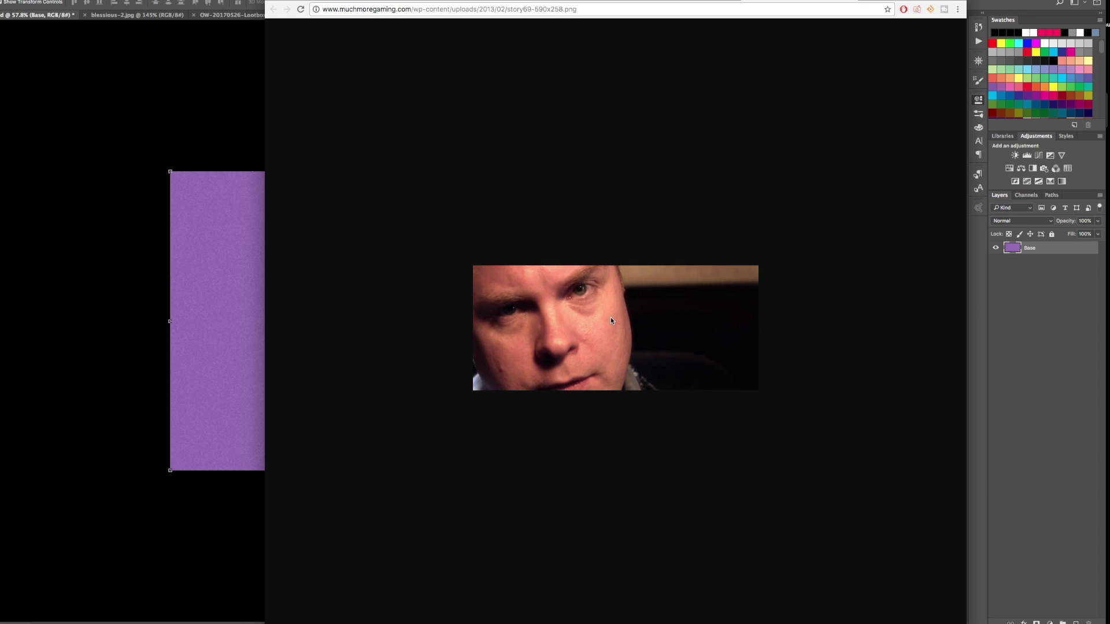
- Select the face in the photo and paste it, enlarged, into the top-left of the purple thumbnail
{"action": "left_click_drag", "start_coordinate": [603, 322], "coordinate": [231, 14]}
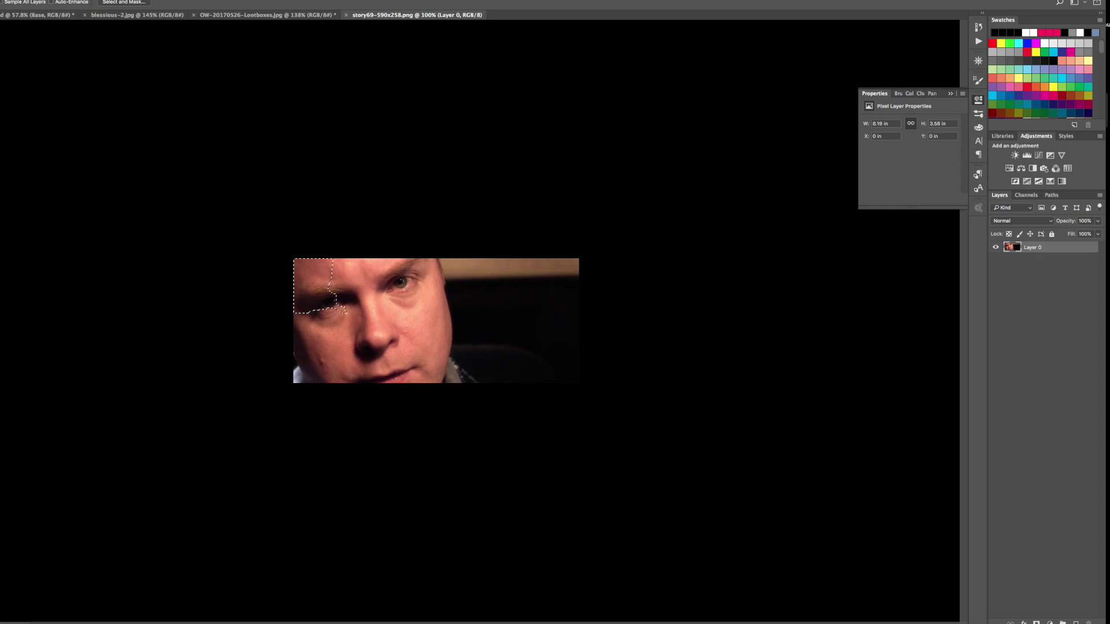
{"action": "left_click_drag", "start_coordinate": [335, 295], "coordinate": [440, 359]}
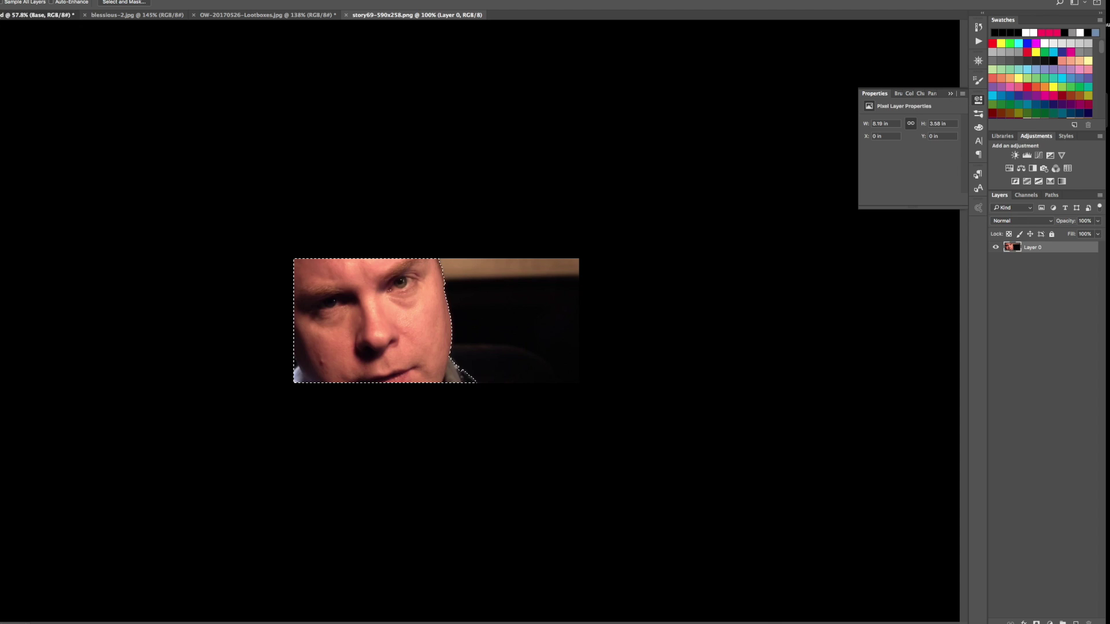
{"action": "left_click", "coordinate": [40, 15]}
{"action": "key", "text": "ctrl+v"}
{"action": "key", "text": "ctrl+t"}
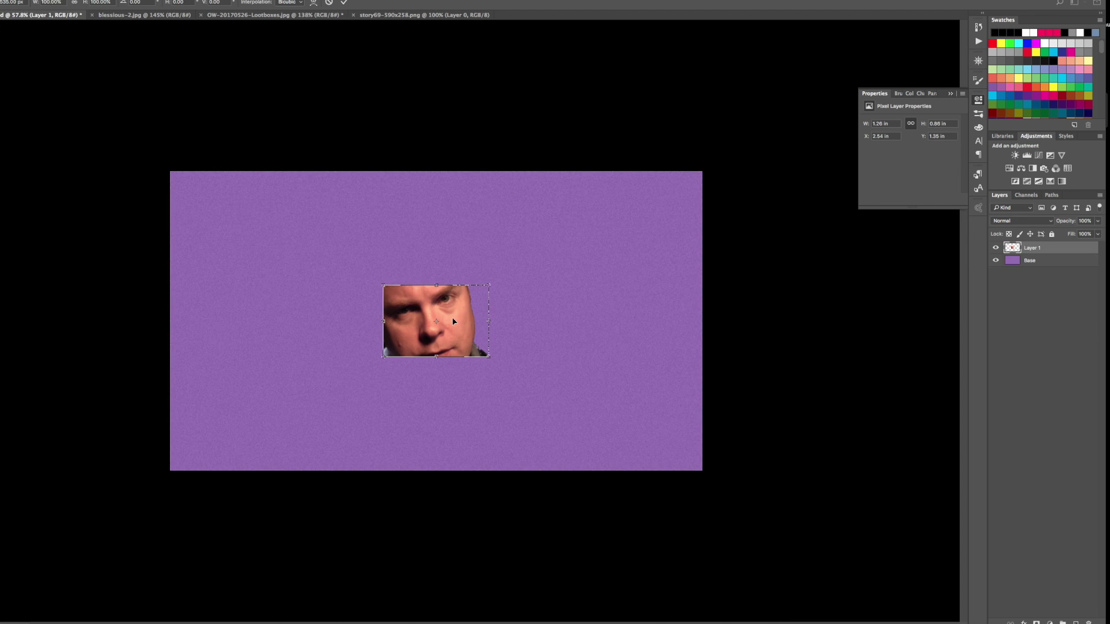
{"action": "left_click_drag", "start_coordinate": [453, 321], "coordinate": [240, 207]}
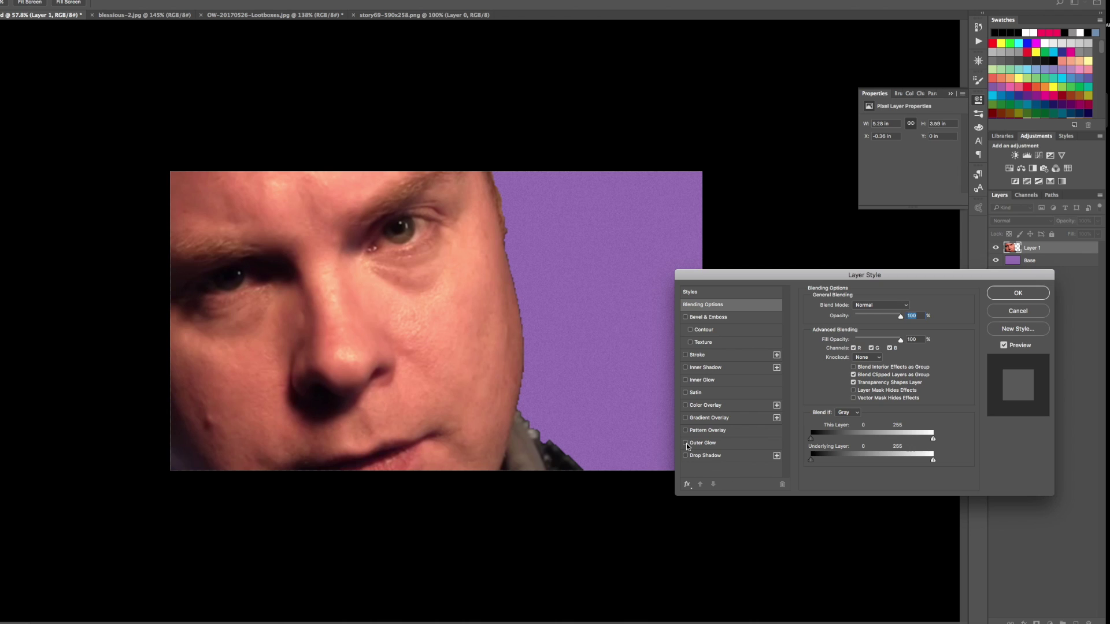
- Give the face layer a white Outer Glow with size 32 px
{"action": "left_click", "coordinate": [686, 443]}
{"action": "left_click", "coordinate": [706, 444]}
{"action": "left_click_drag", "start_coordinate": [859, 386], "coordinate": [849, 391]}
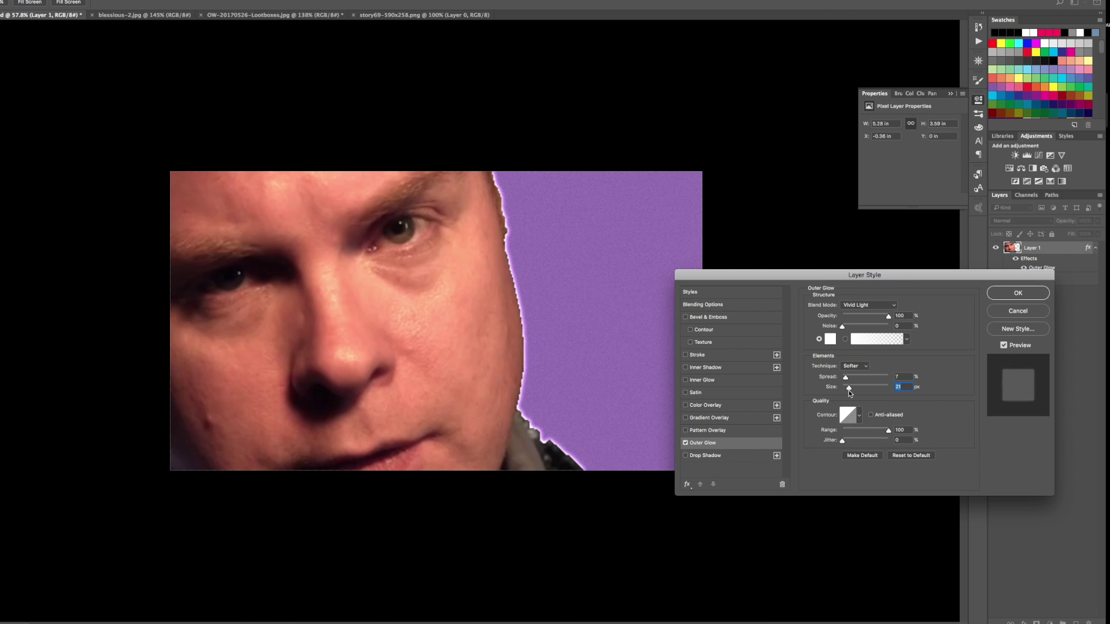
{"action": "left_click", "coordinate": [998, 292]}
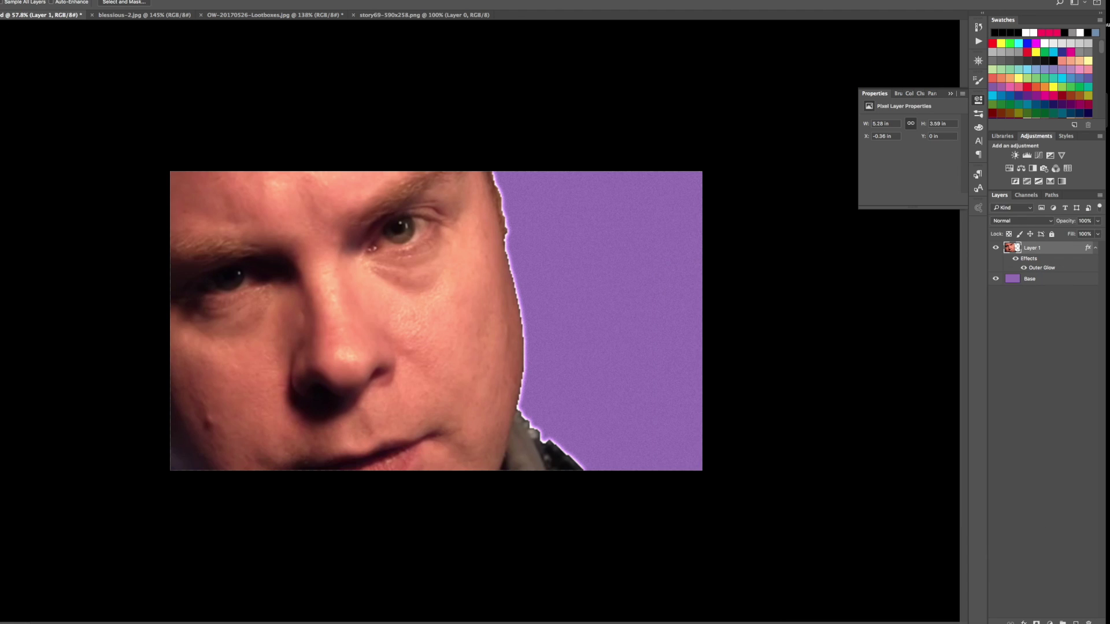
- Erase the jagged notch along the face's lower right edge
{"action": "key", "text": "e"}
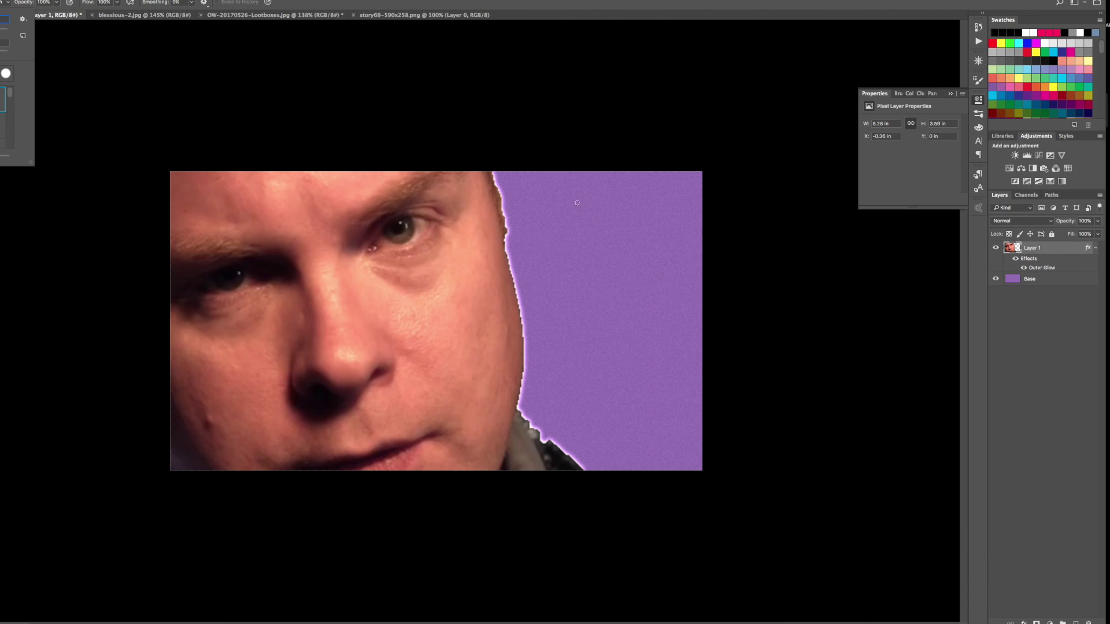
{"action": "key", "text": "Escape"}
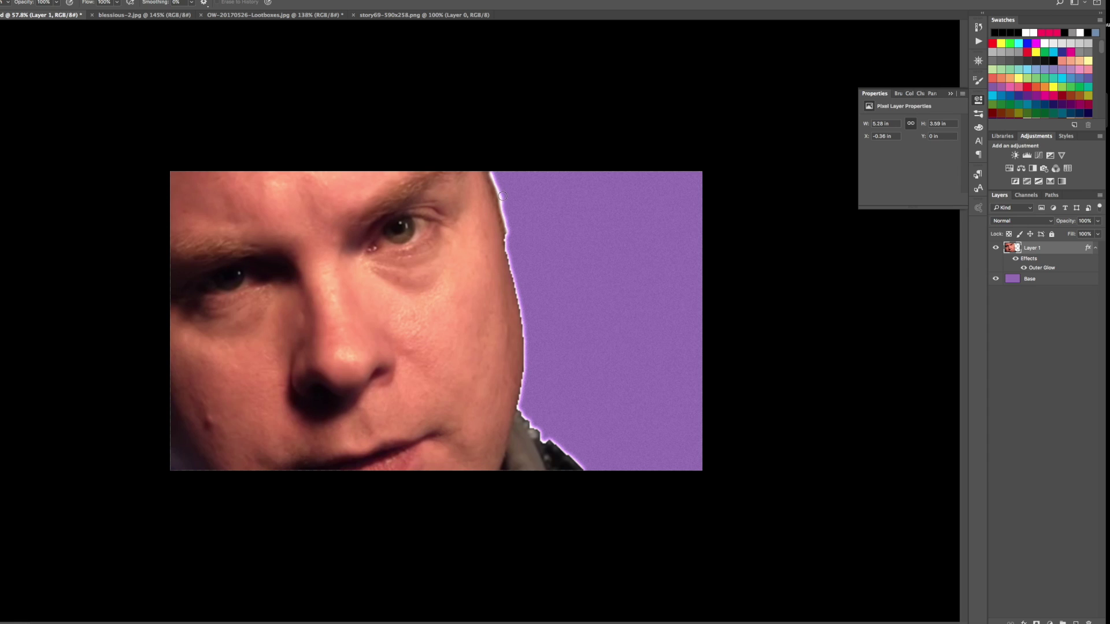
{"action": "left_click_drag", "start_coordinate": [502, 197], "coordinate": [529, 371]}
- Draw a black rectangle over the whole canvas just above the Base layer
{"action": "key", "text": "alt+bracketleft"}
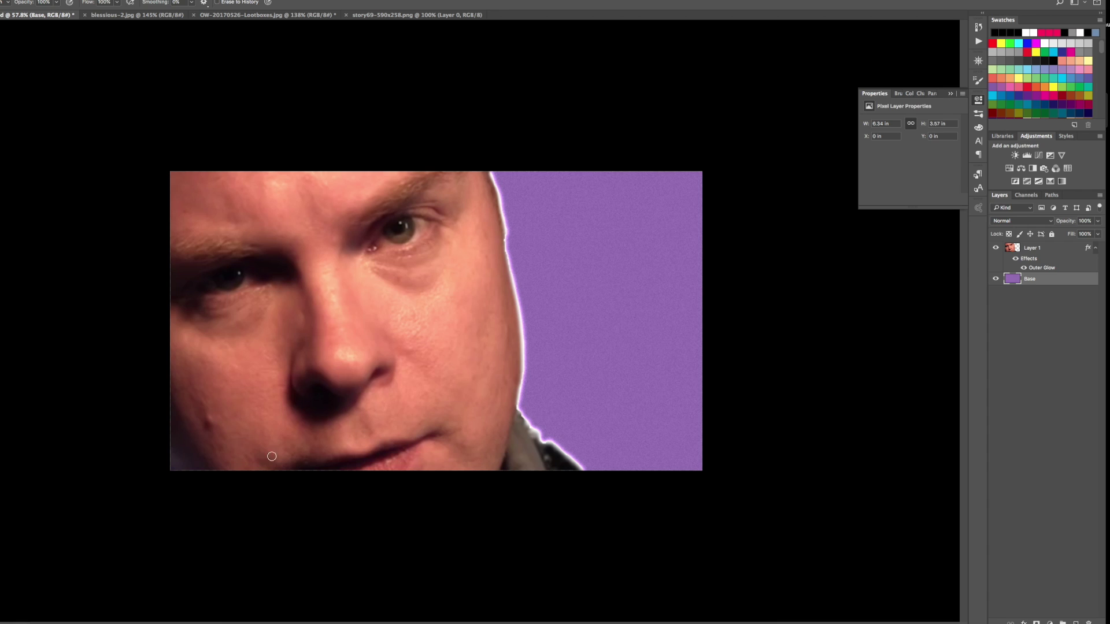
{"action": "key", "text": "u"}
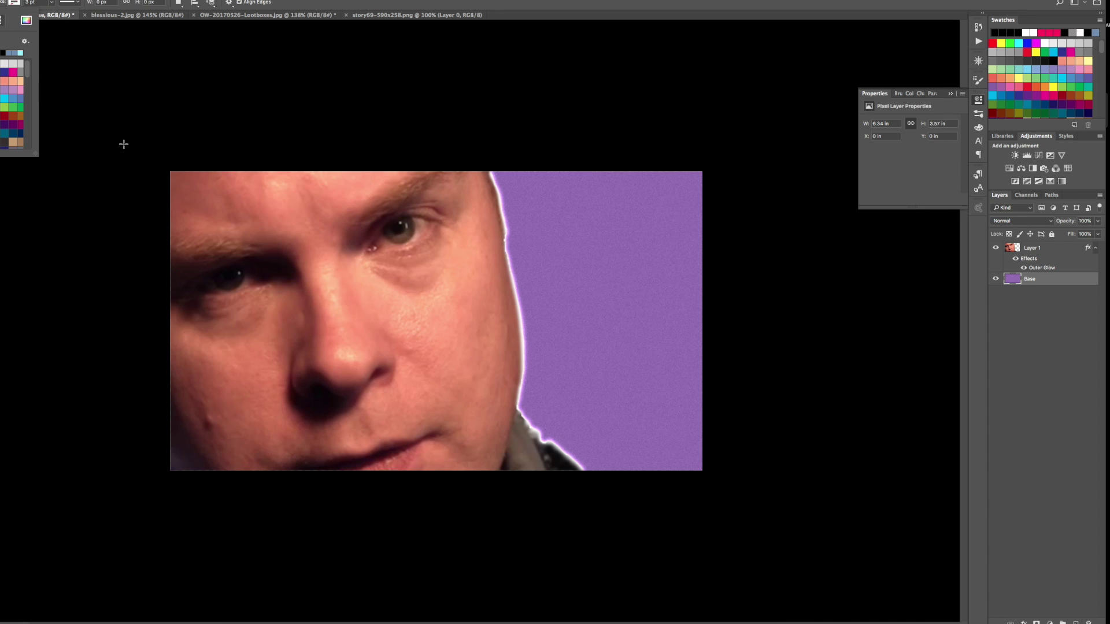
{"action": "left_click_drag", "start_coordinate": [123, 142], "coordinate": [771, 523]}
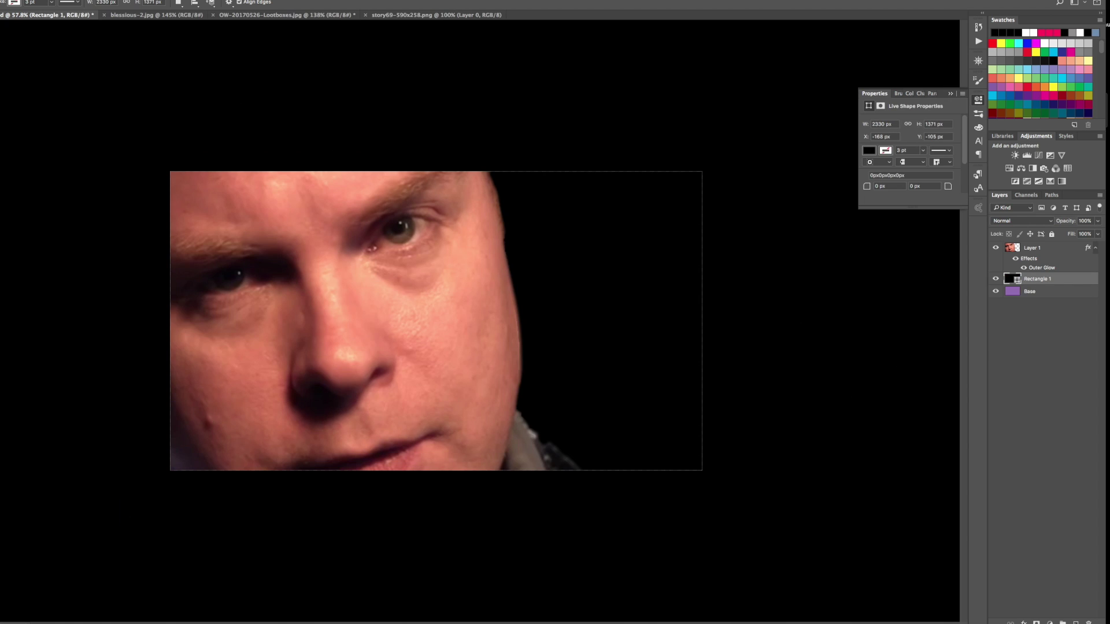
{"action": "key", "text": "t"}
{"action": "left_click", "coordinate": [19, 3]}
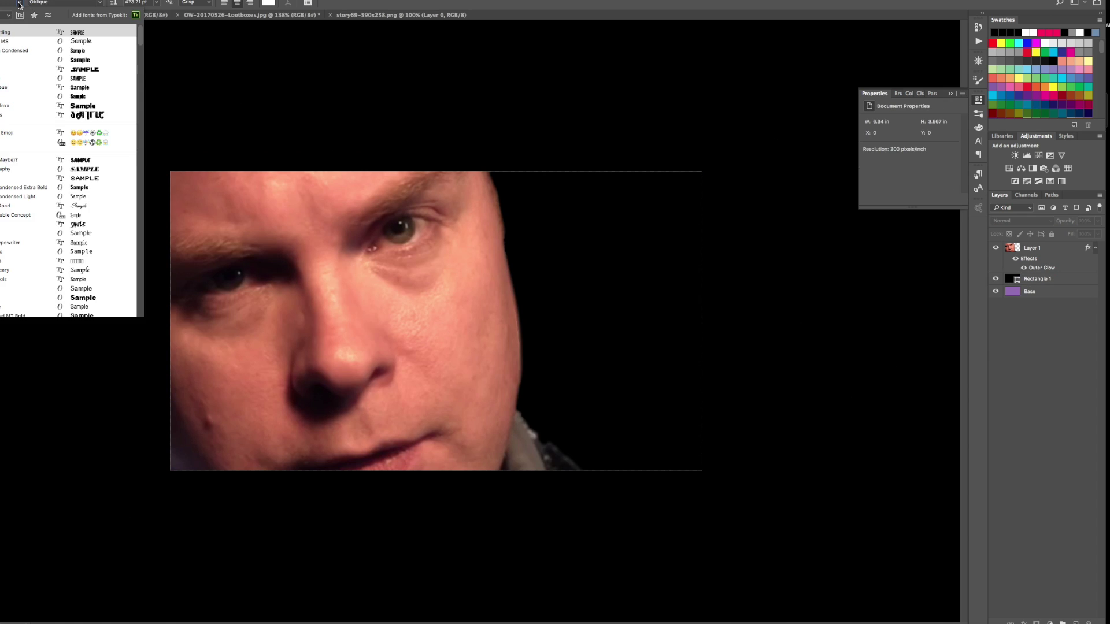
- Set the type to Comic Sans MS at 18 pt
{"action": "left_click", "coordinate": [9, 41]}
{"action": "left_click", "coordinate": [559, 240]}
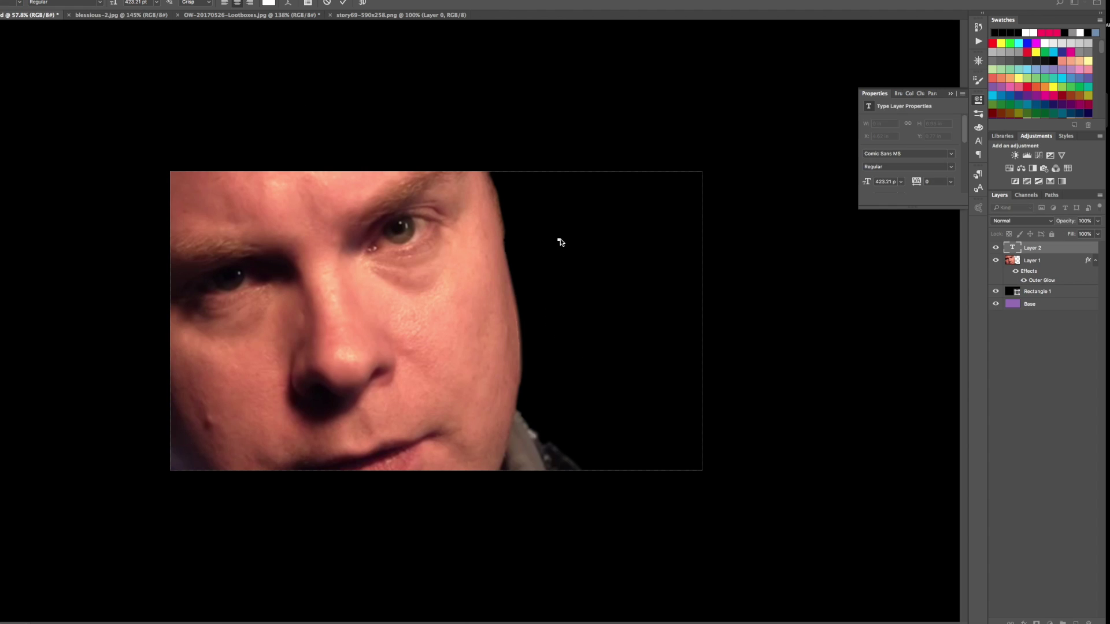
{"action": "left_click", "coordinate": [157, 5]}
{"action": "left_click", "coordinate": [141, 80]}
- Type 'DEEJ', 'QUITS' and 'BUNGO?' on three lines to the right of the face
{"action": "left_click", "coordinate": [519, 241]}
{"action": "type", "text": "DEE"}
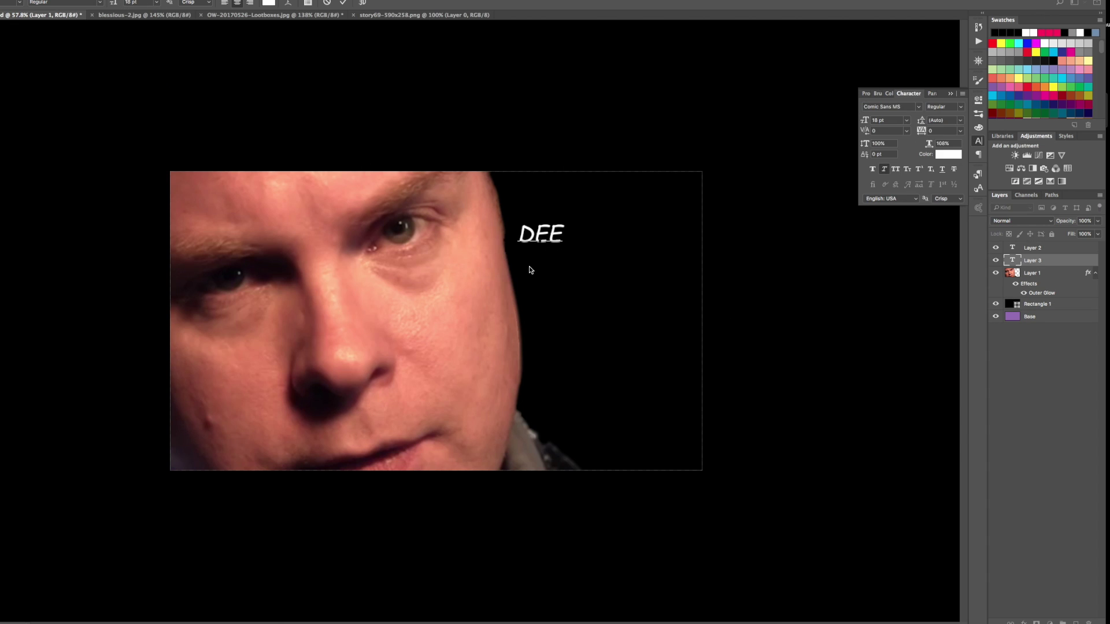
{"action": "type", "text": "J"}
{"action": "key", "text": "Return"}
{"action": "type", "text": "QUITS"}
{"action": "key", "text": "Return"}
{"action": "type", "text": "BUNGIE?"}
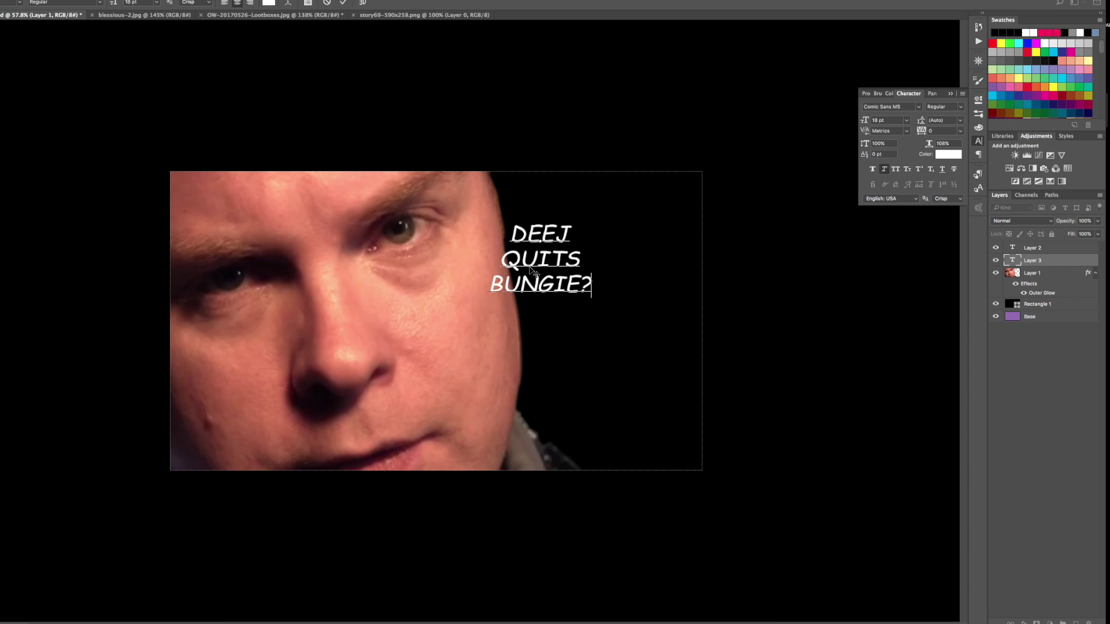
{"action": "key", "text": "BackSpace"}
{"action": "key", "text": "BackSpace"}
{"action": "key", "text": "BackSpace"}
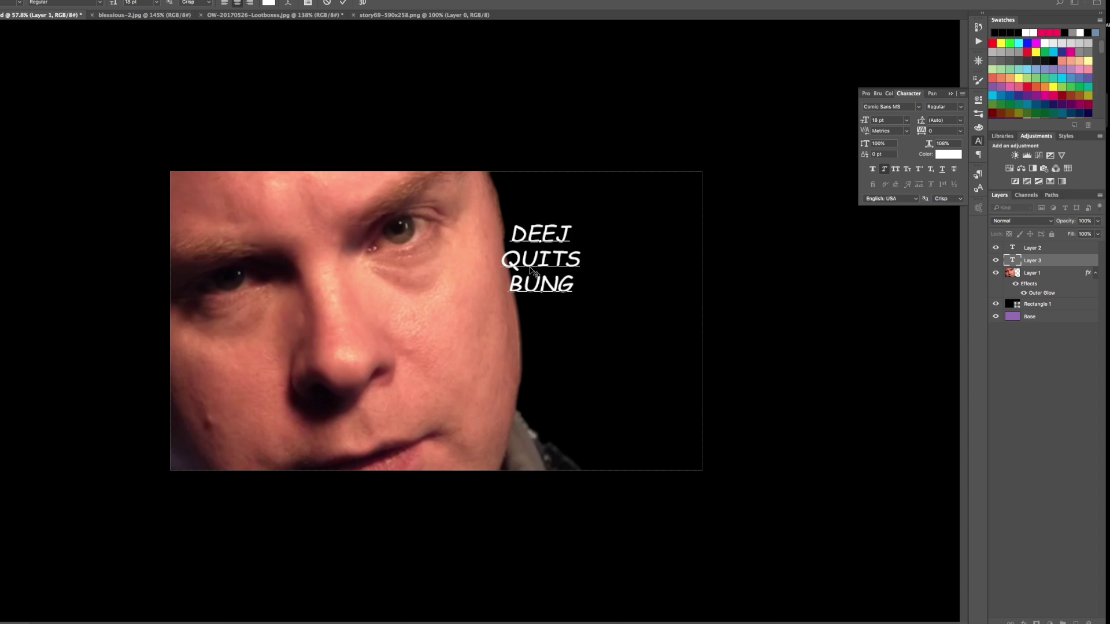
{"action": "type", "text": "O"}
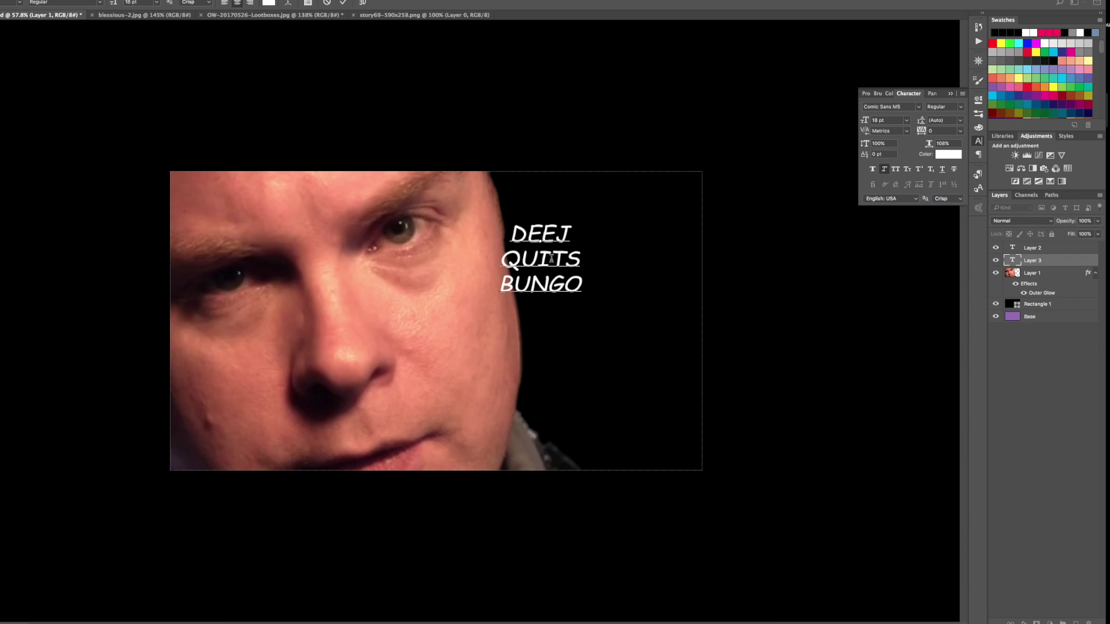
{"action": "type", "text": "?"}
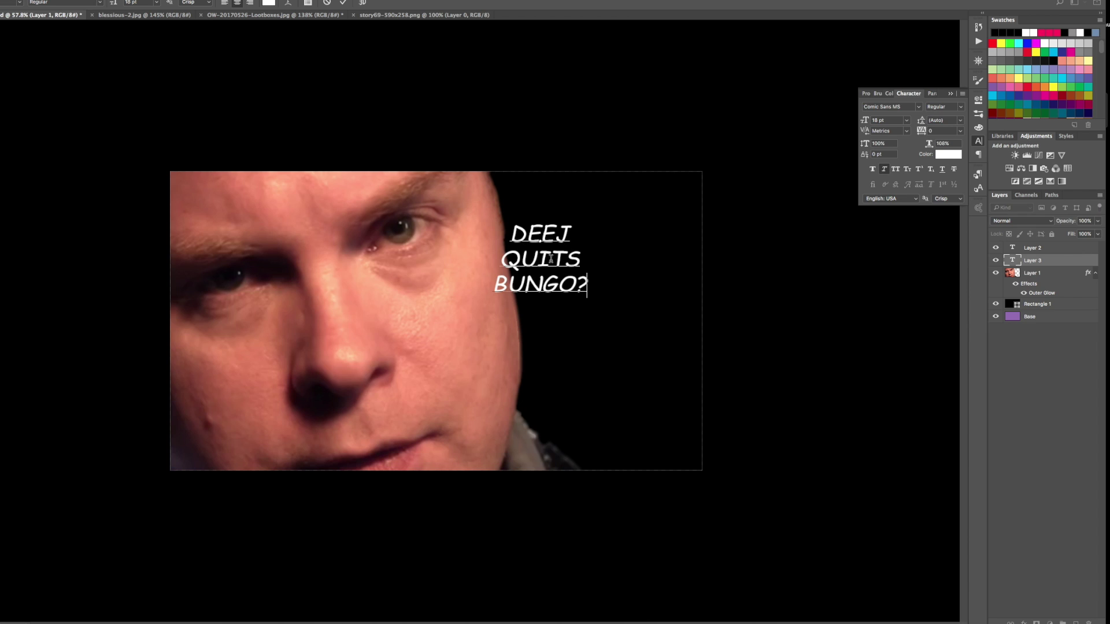
- Shrink the question mark to about 12 pt and commit the text
{"action": "left_click_drag", "start_coordinate": [586, 286], "coordinate": [576, 286]}
{"action": "left_click_drag", "start_coordinate": [116, 7], "coordinate": [111, 6]}
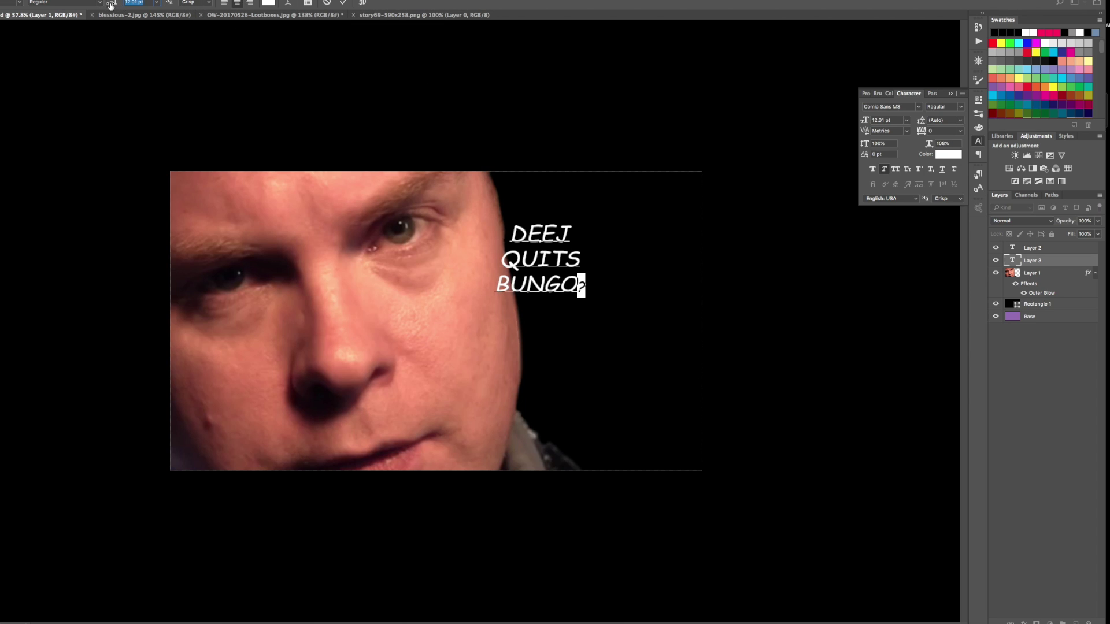
{"action": "key", "text": "ctrl+Return"}
- Enlarge, tilt and move the headline to fill the right side of the canvas
{"action": "key", "text": "ctrl+t"}
{"action": "left_click_drag", "start_coordinate": [571, 277], "coordinate": [728, 411]}
{"action": "left_click_drag", "start_coordinate": [653, 292], "coordinate": [593, 262]}
{"action": "key", "text": "Return"}
- Slide the face photo layer a little to the left
{"action": "left_click", "coordinate": [1032, 273]}
{"action": "key", "text": "ctrl+t"}
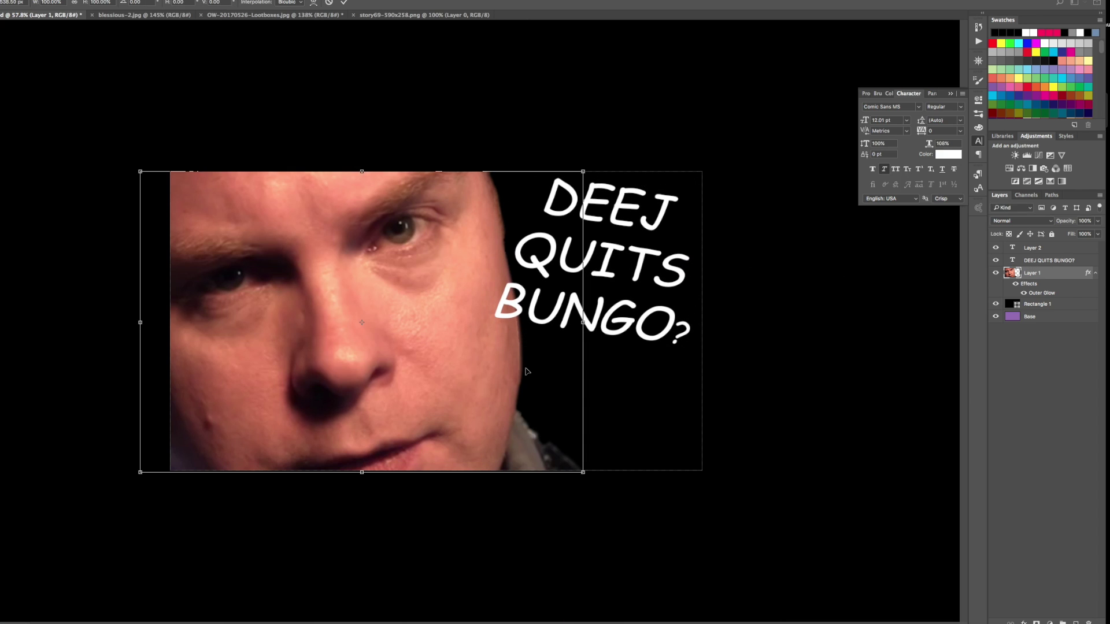
{"action": "left_click_drag", "start_coordinate": [509, 372], "coordinate": [467, 377]}
{"action": "key", "text": "Return"}
- Move the DEEJ QUITS BUNGO? text layer beneath the face layer in the Layers panel
{"action": "left_click_drag", "start_coordinate": [1053, 261], "coordinate": [1050, 299]}
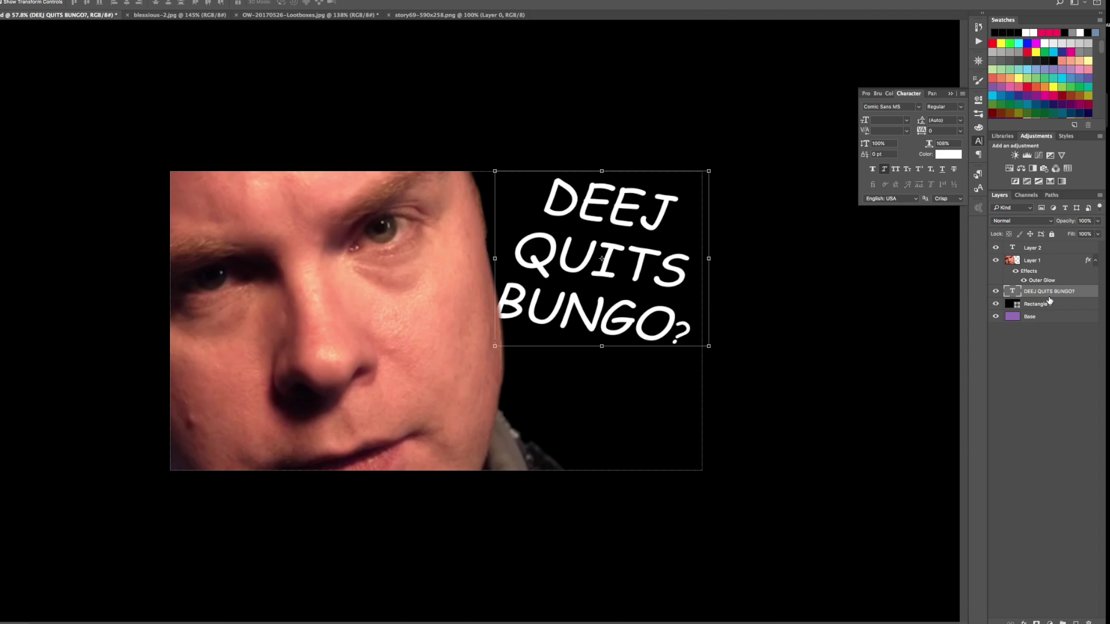
{"action": "left_click", "coordinate": [734, 269]}
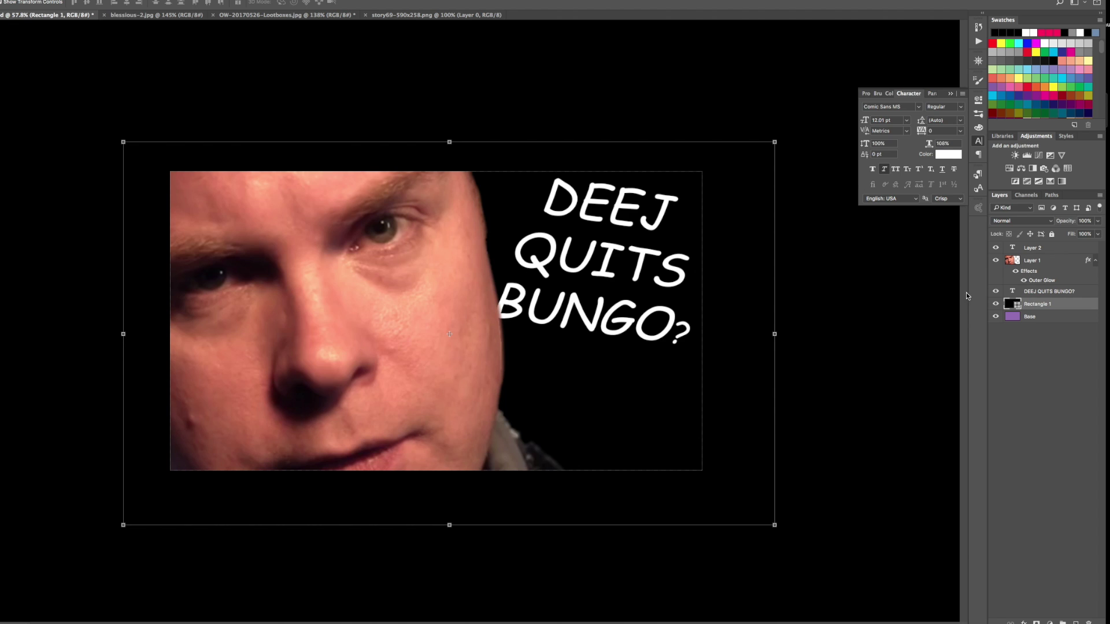
{"action": "left_click", "coordinate": [1078, 294]}
{"action": "left_click", "coordinate": [746, 264]}
{"action": "left_click", "coordinate": [1093, 285]}
{"action": "left_click", "coordinate": [1079, 295]}
{"action": "scroll", "coordinate": [712, 292], "scroll_direction": "down", "scroll_amount": 5}
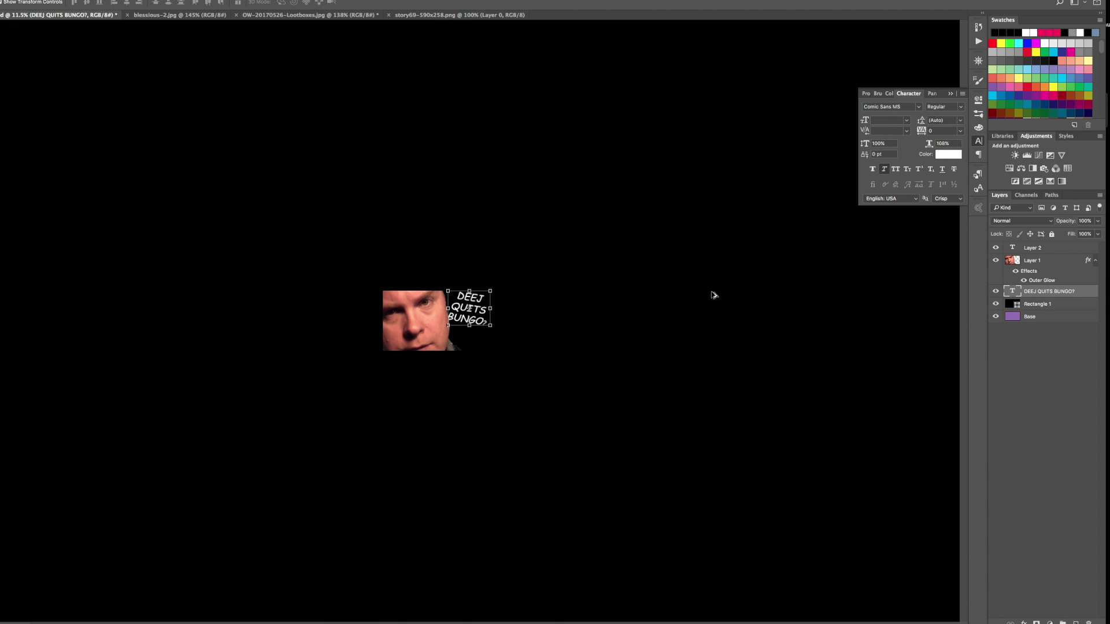
{"action": "left_click", "coordinate": [710, 307]}
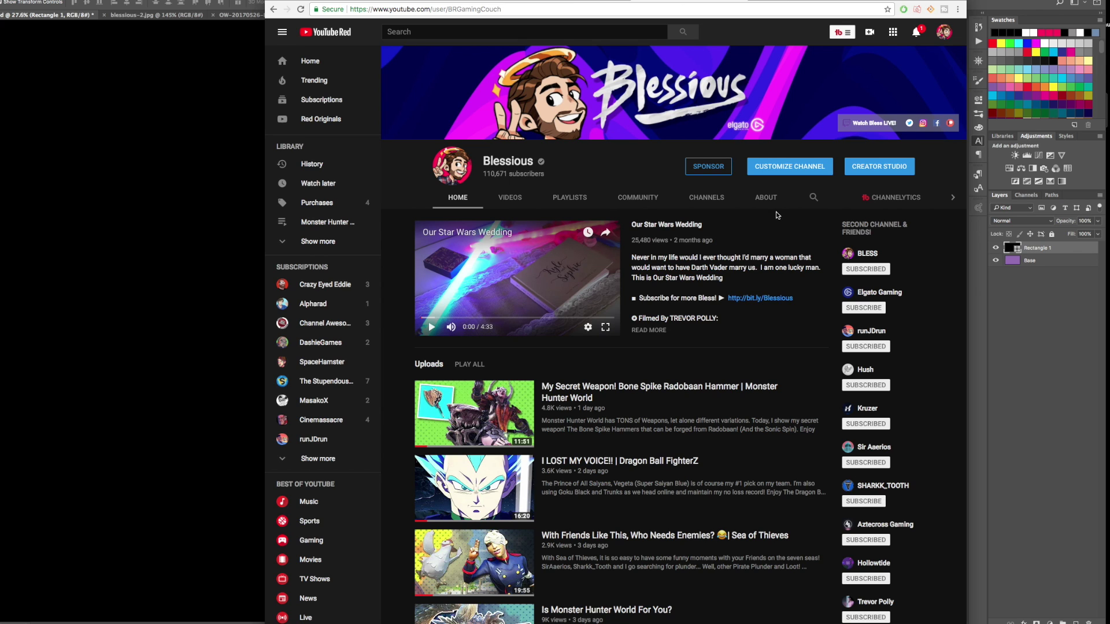
- Scroll down the channel page past recent uploads, the Content Creation 101 shelf and More Series playlists
{"action": "scroll", "coordinate": [778, 215], "scroll_direction": "down", "scroll_amount": 2}
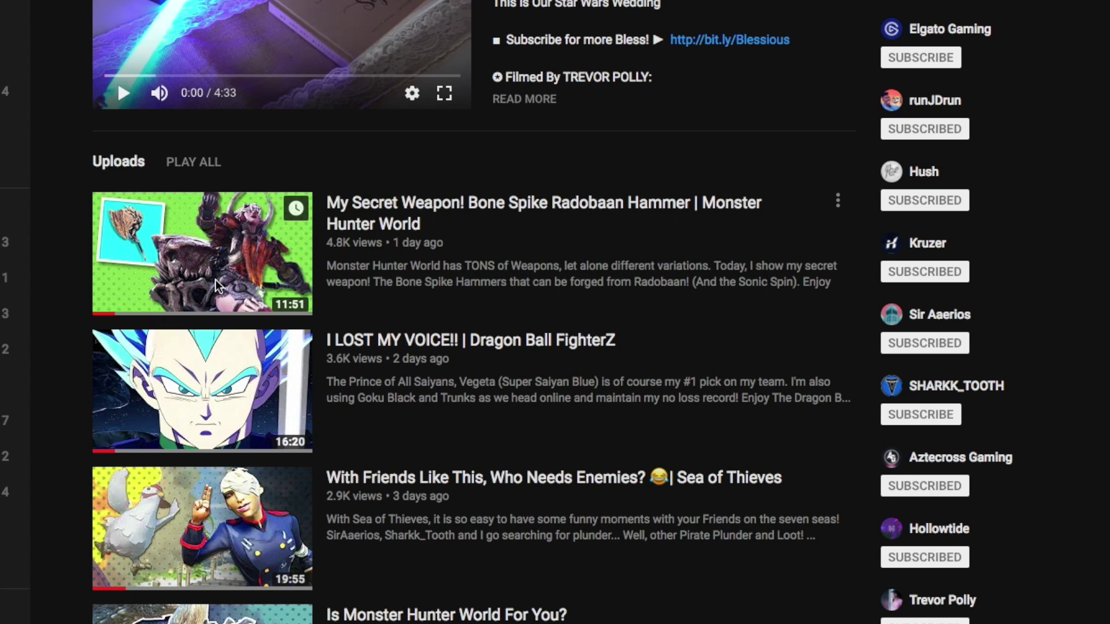
{"action": "scroll", "coordinate": [269, 287], "scroll_direction": "down", "scroll_amount": 1}
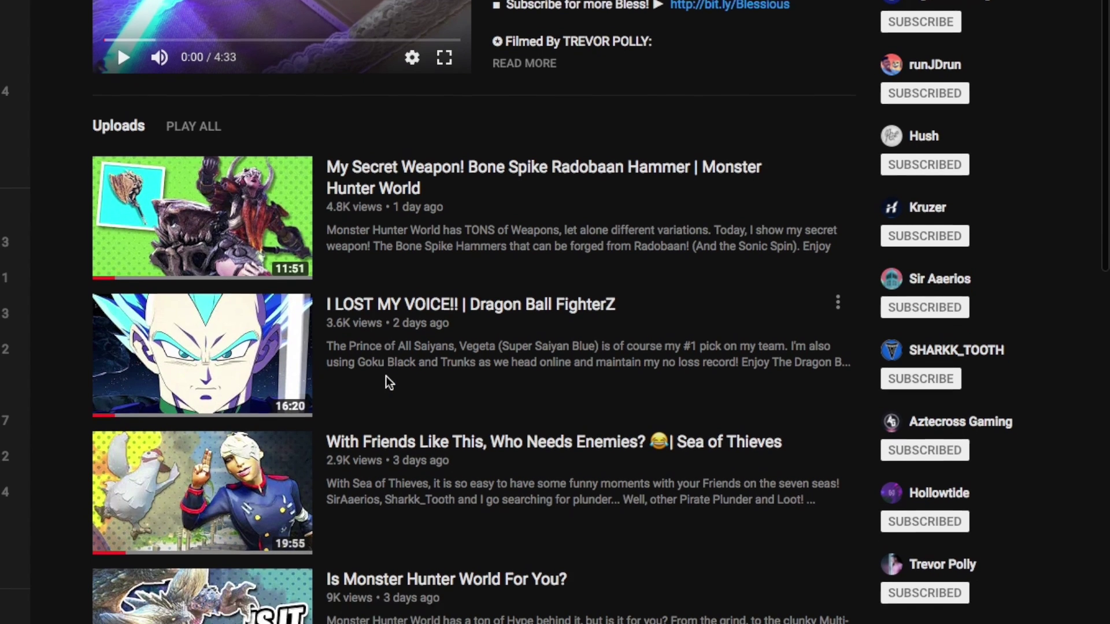
{"action": "scroll", "coordinate": [397, 373], "scroll_direction": "down", "scroll_amount": 3}
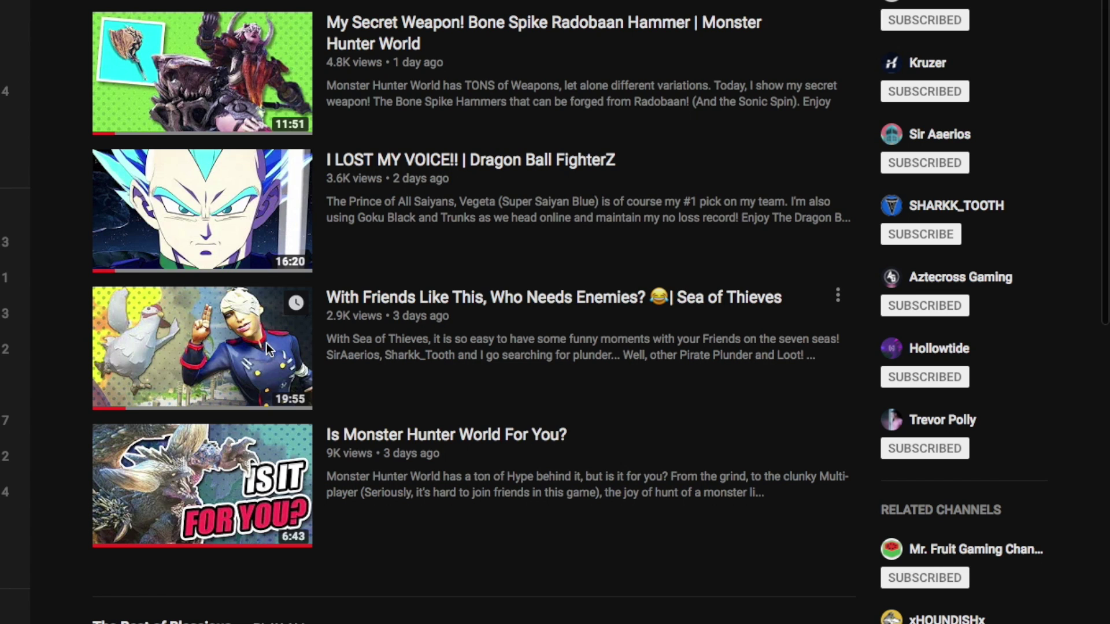
{"action": "scroll", "coordinate": [267, 342], "scroll_direction": "down", "scroll_amount": 3}
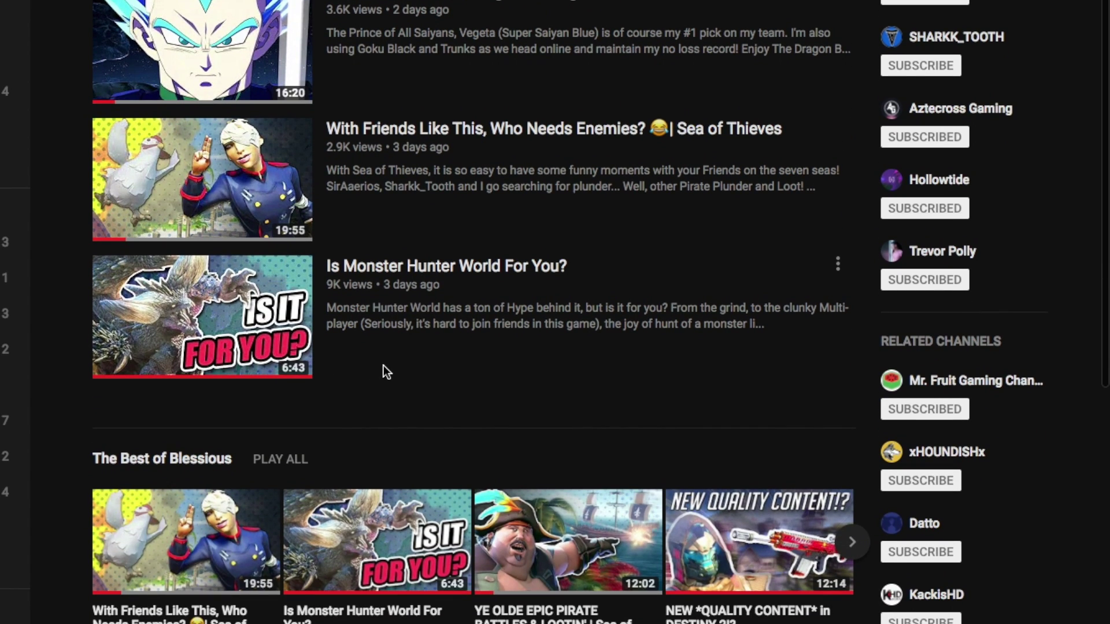
{"action": "scroll", "coordinate": [383, 366], "scroll_direction": "down", "scroll_amount": 12}
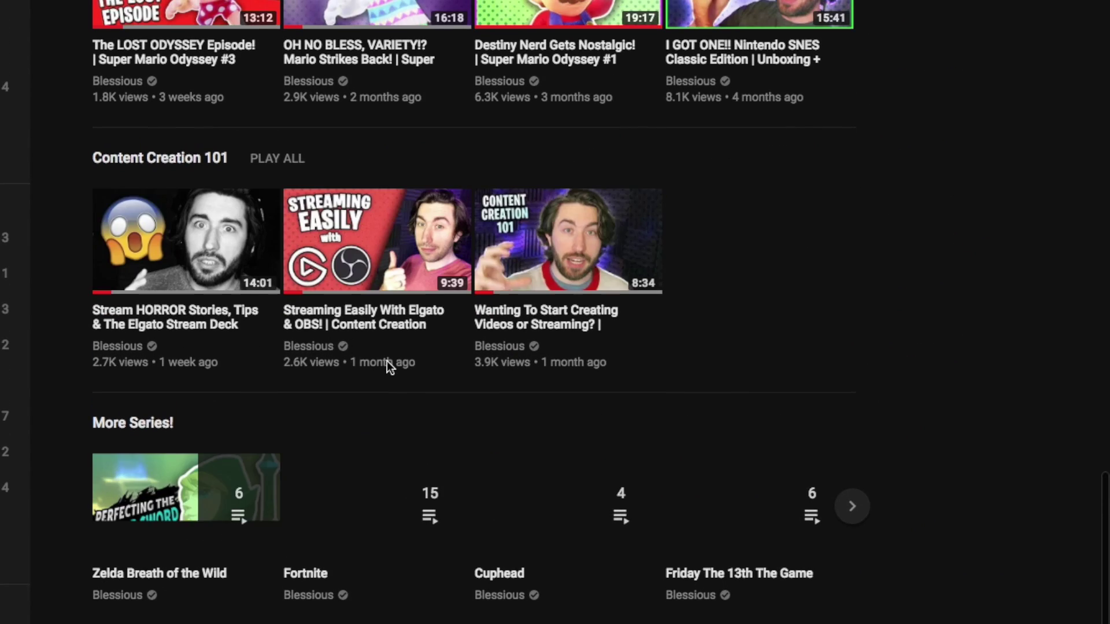